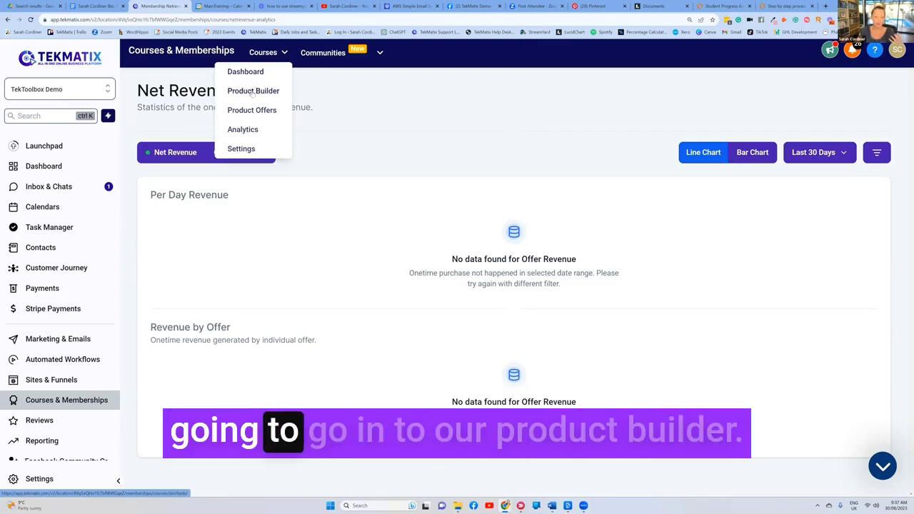
Open the Product Builder from the Courses menu to list the 23 existing products.
click(253, 92)
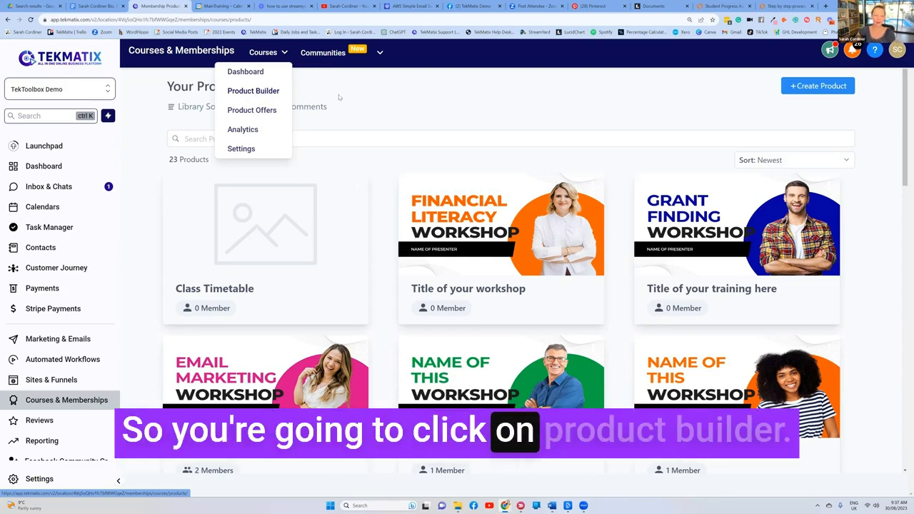
Look through the products grid, then bring up the Create Digital Products templates.
scroll(357, 118, down, 2)
scroll(357, 119, down, 4)
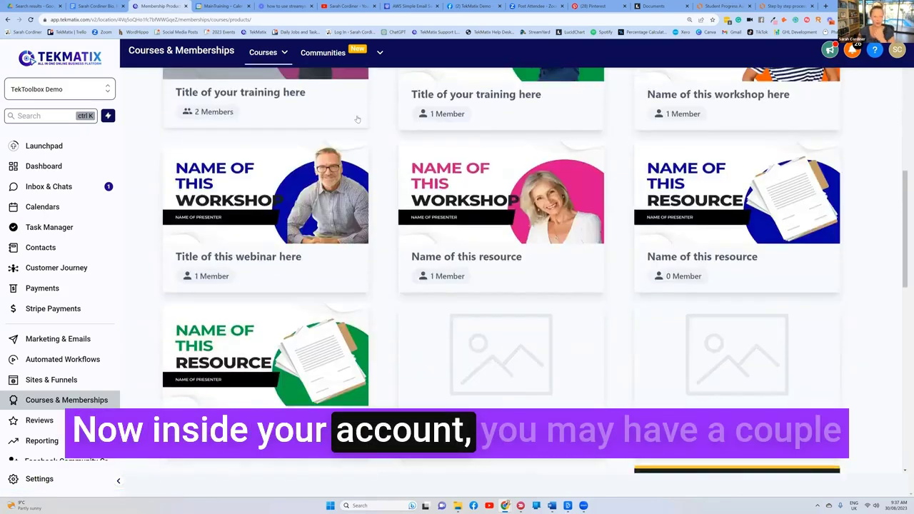
scroll(387, 235, up, 2)
scroll(386, 234, down, 10)
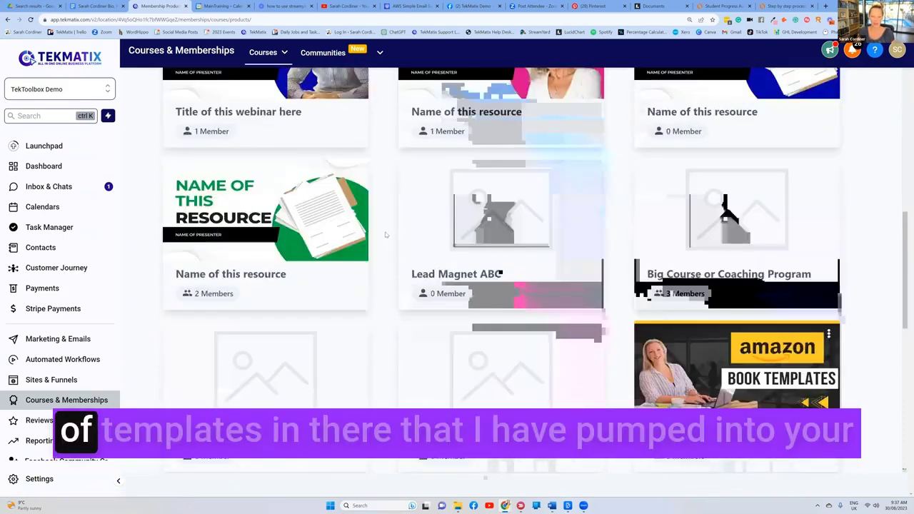
scroll(385, 235, up, 6)
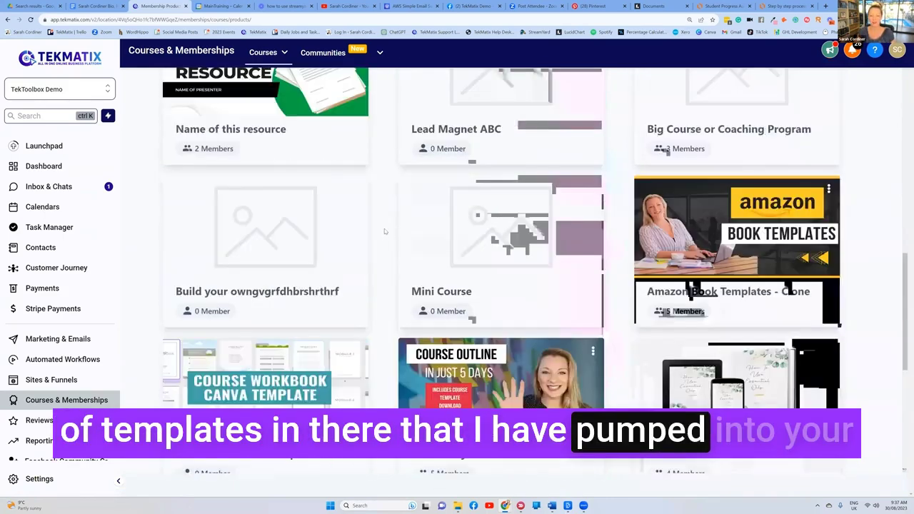
scroll(756, 120, up, 4)
scroll(756, 120, up, 3)
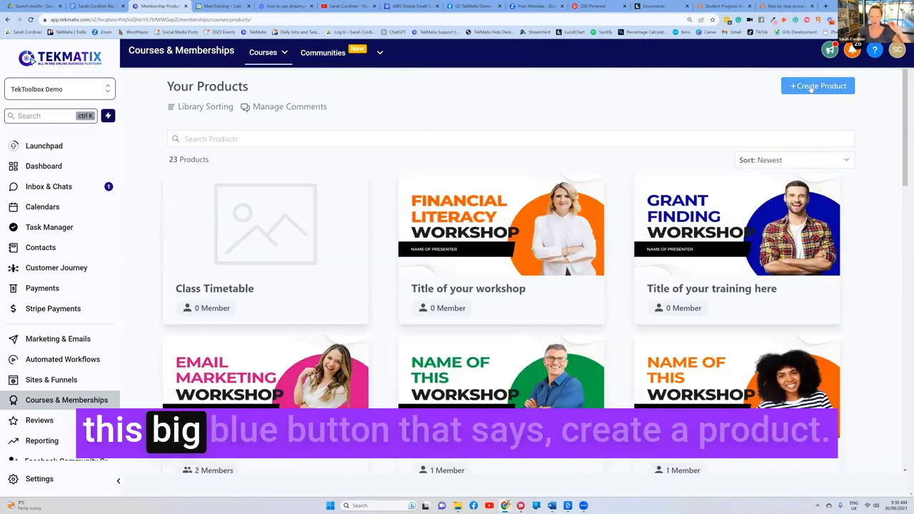
click(812, 87)
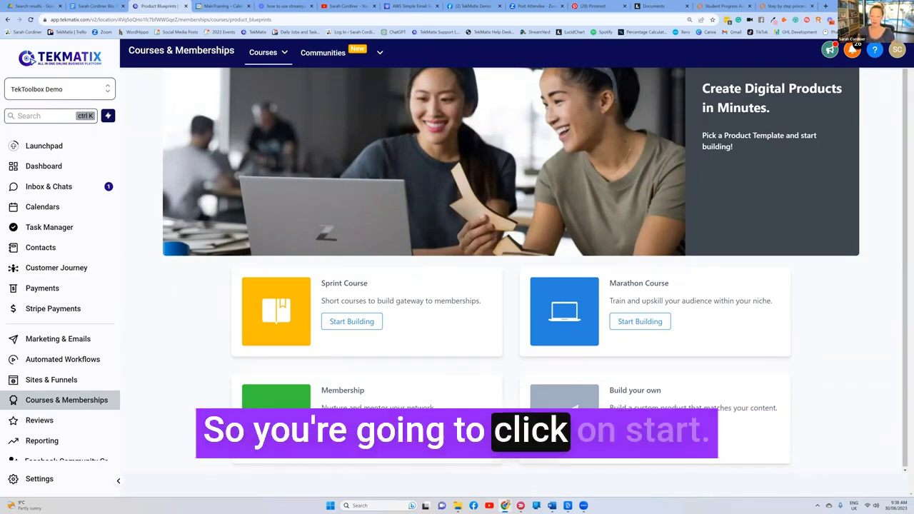
Create a Build your own product named 'Astrology Course'.
click(640, 428)
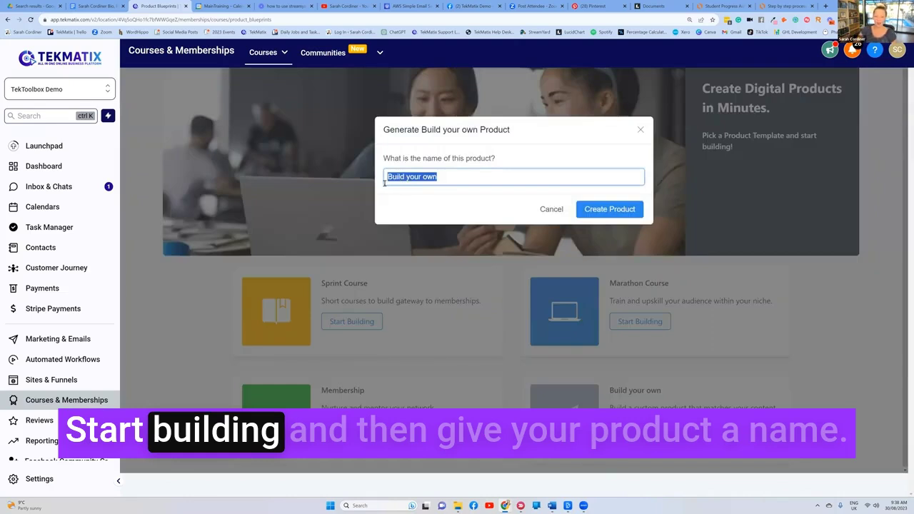
key(BackSpace)
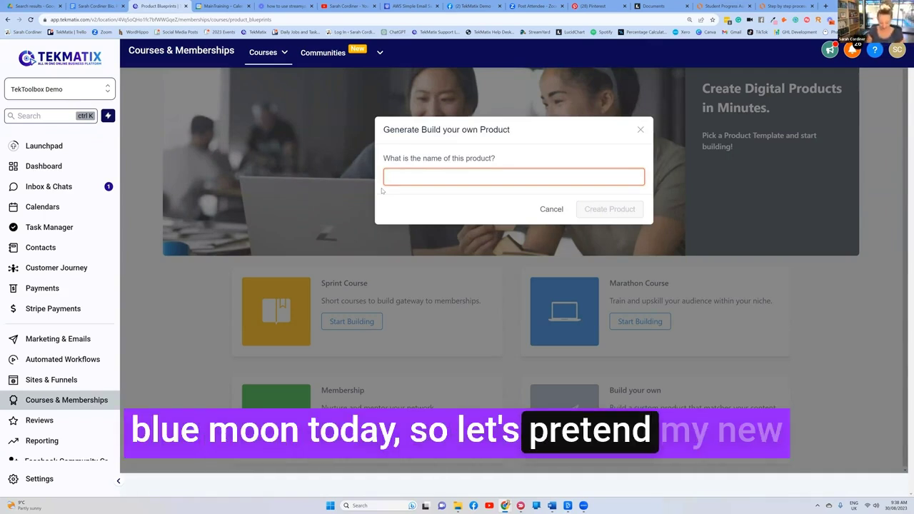
text(Astrology)
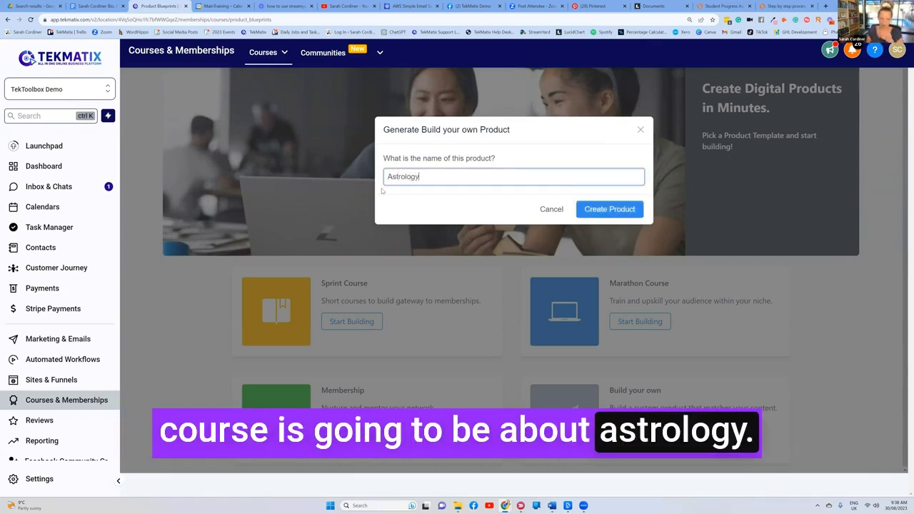
text( Course)
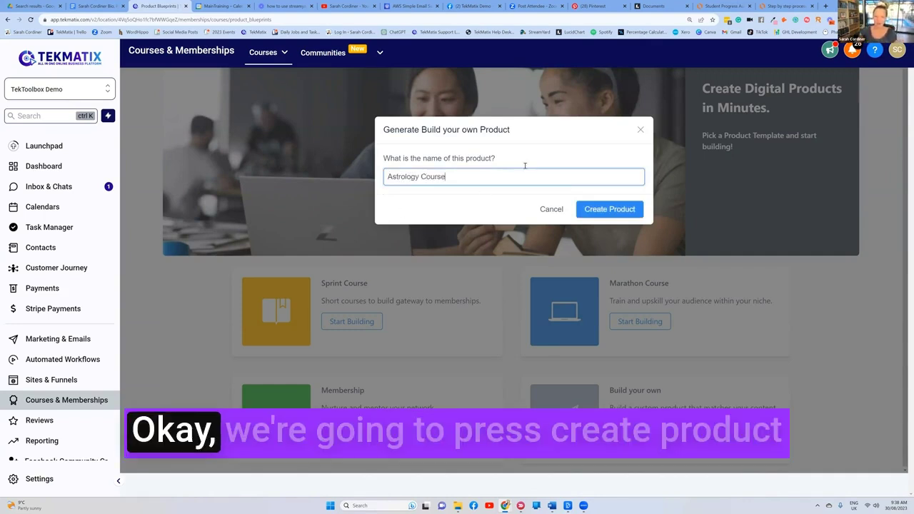
click(607, 209)
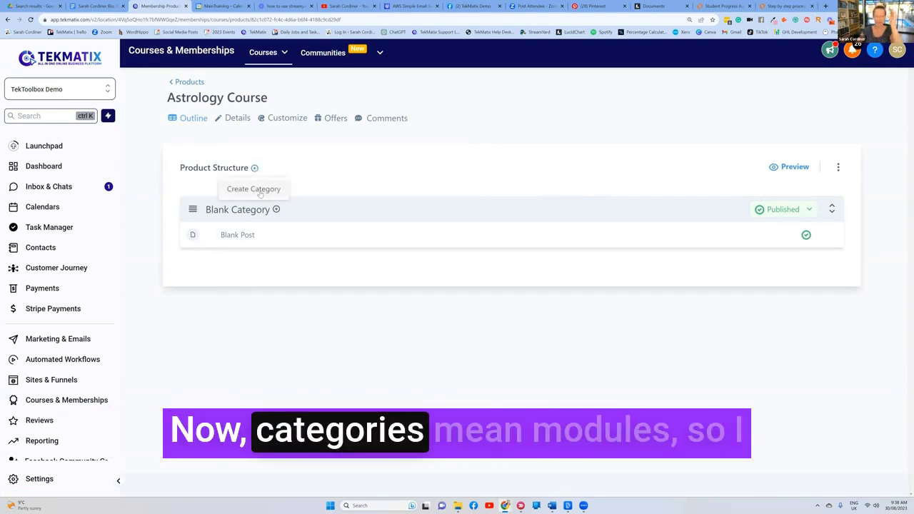
Add a 'Module 1' category to the product structure below the Blank Category.
click(260, 191)
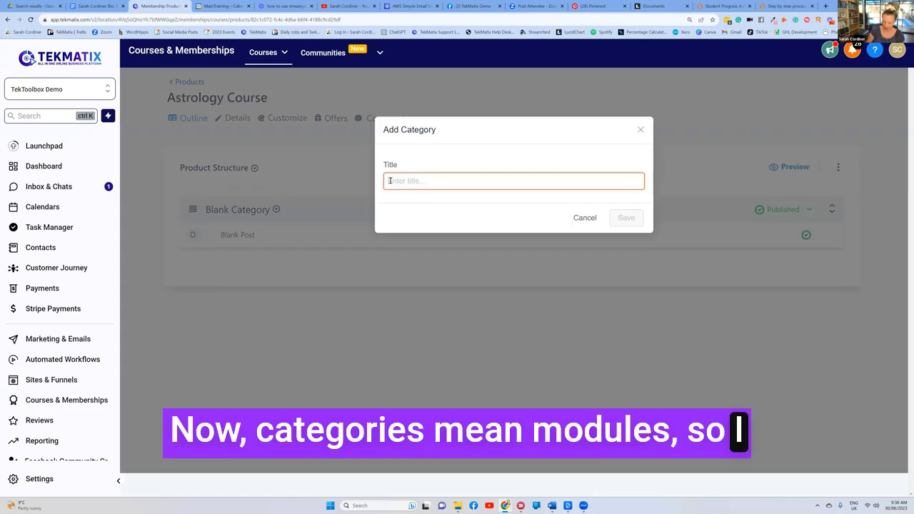
text(Module 1)
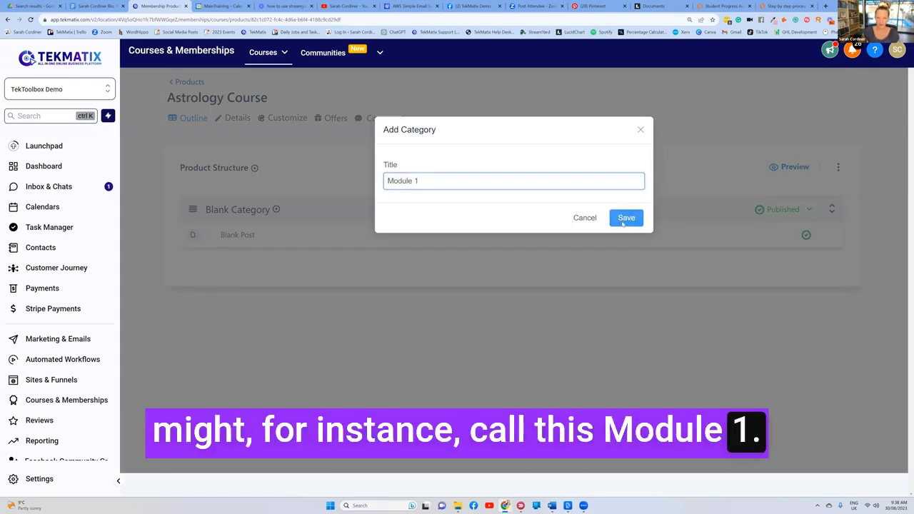
key(Return)
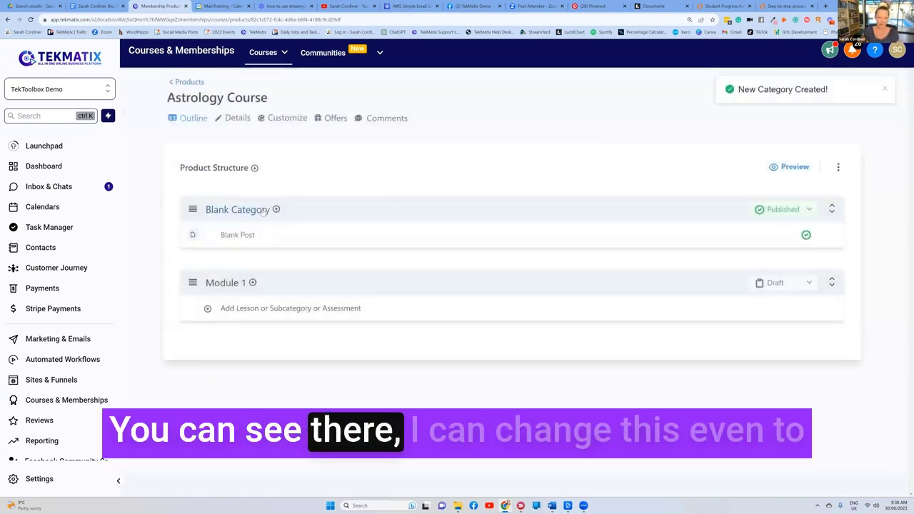
Retitle the Blank Category 'Introduction', save it, and go back to the Astrology Course outline.
click(254, 209)
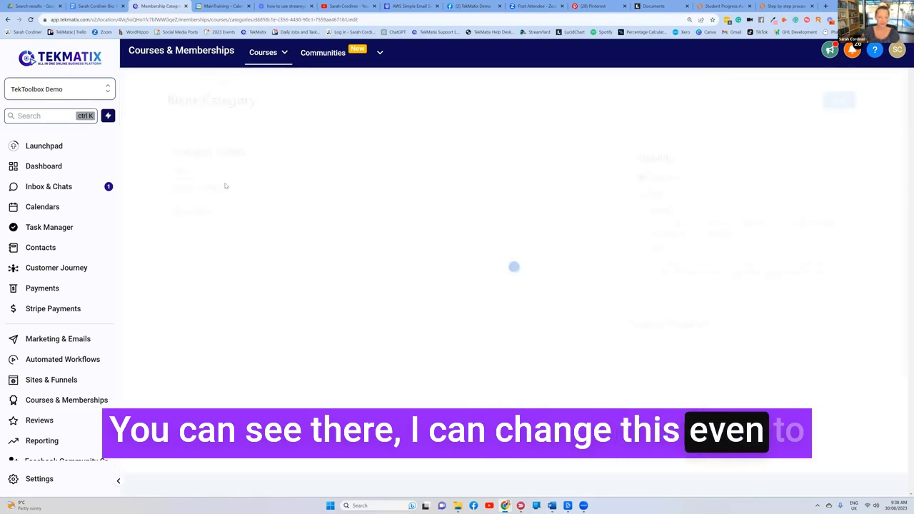
drag(229, 187, 163, 186)
text(Mod)
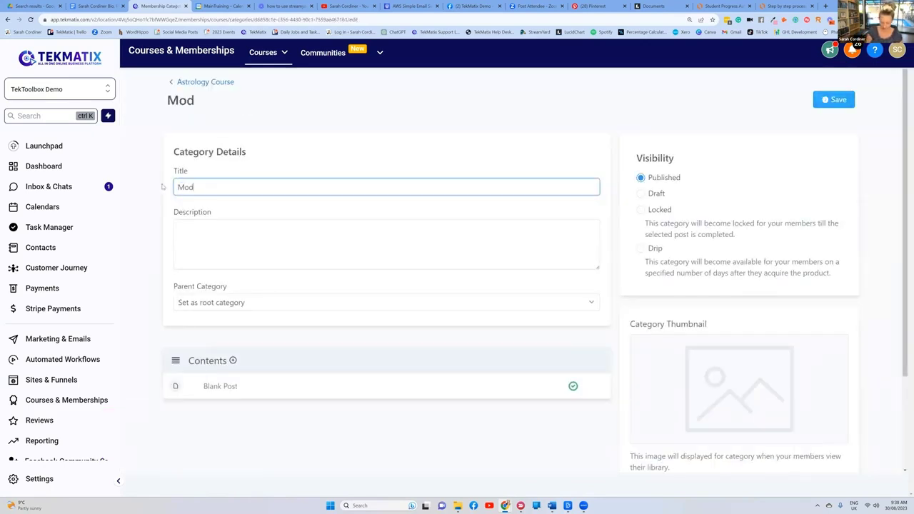
key(BackSpace)
key(BackSpace)
key(BackSpace)
text(Intro)
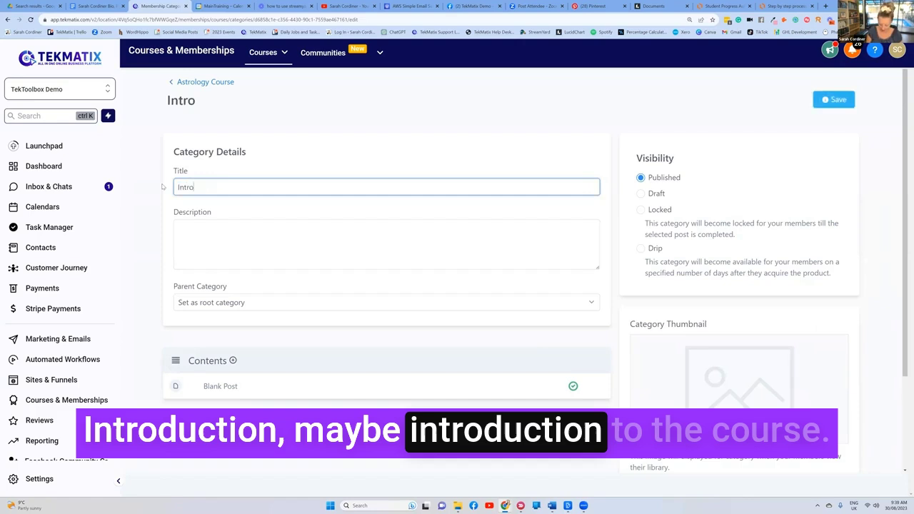
text(duction)
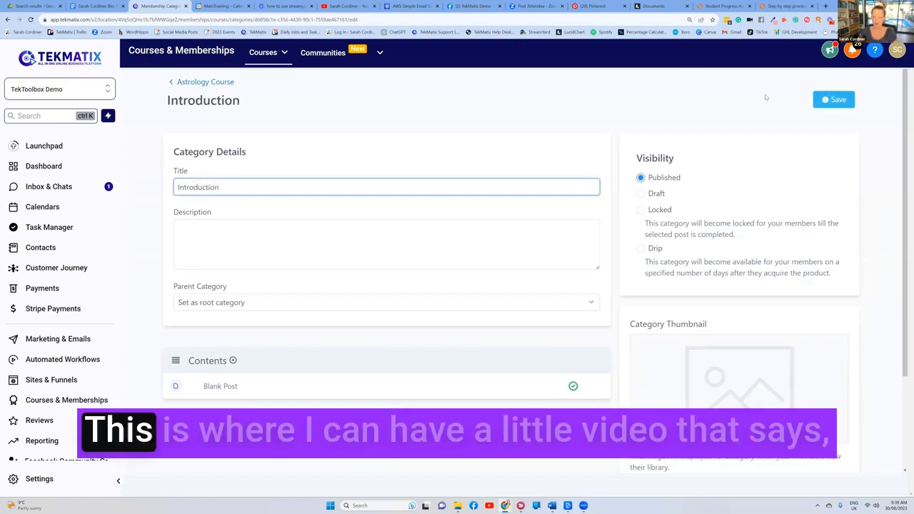
click(831, 99)
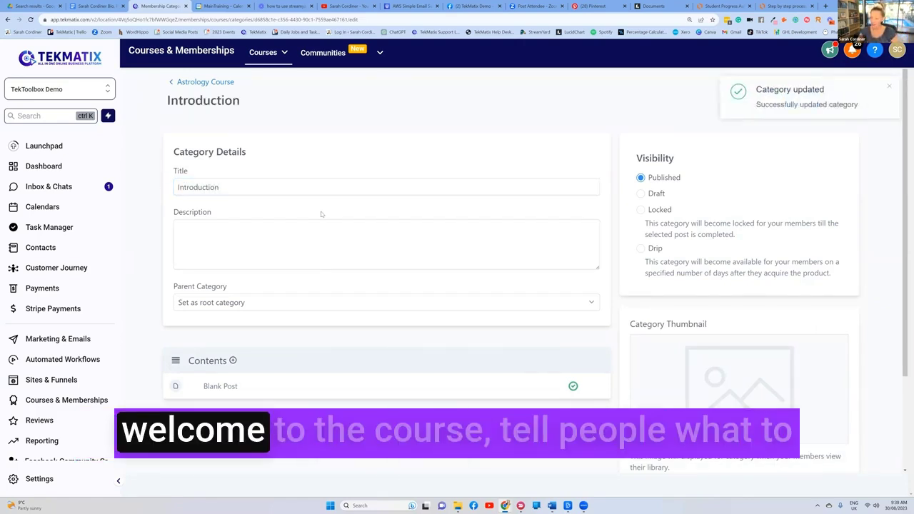
click(206, 82)
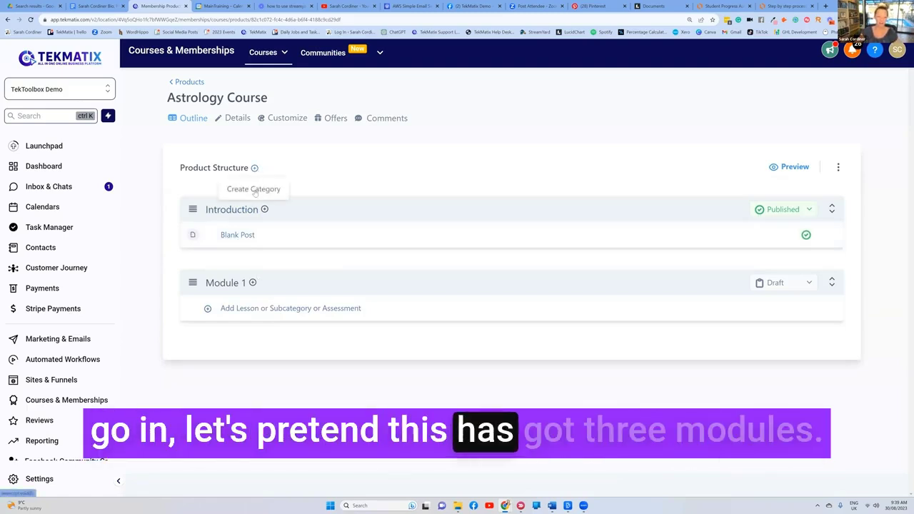
Add 'Module 2' and 'Module 3' categories, then scroll to check Introduction and Modules 1–3.
click(254, 167)
text(Modu)
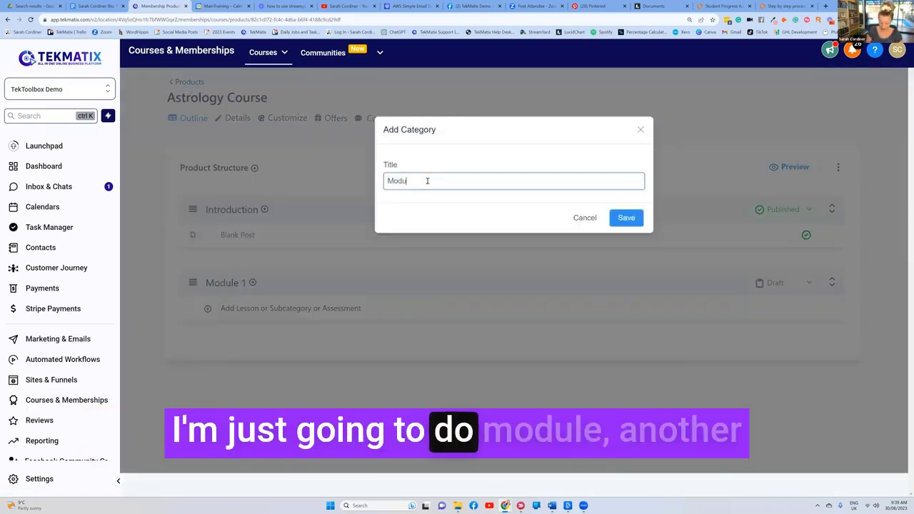
text(le 2)
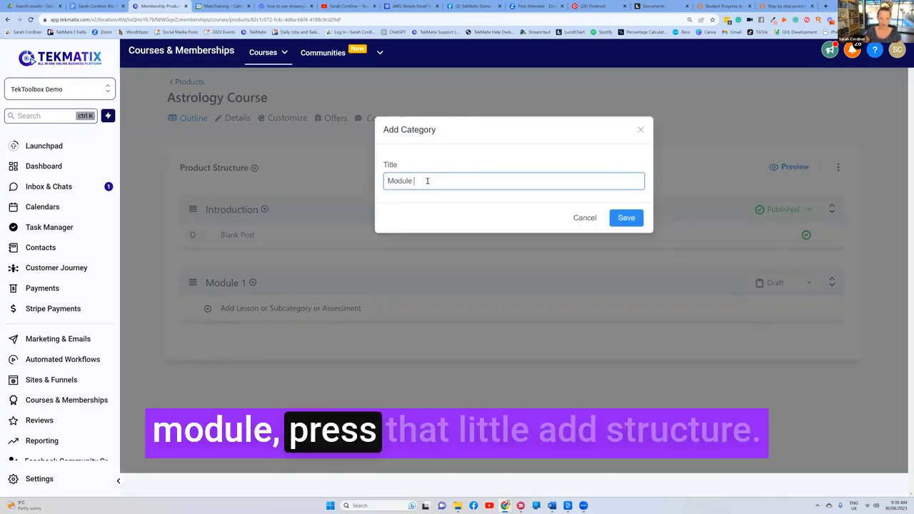
key(BackSpace)
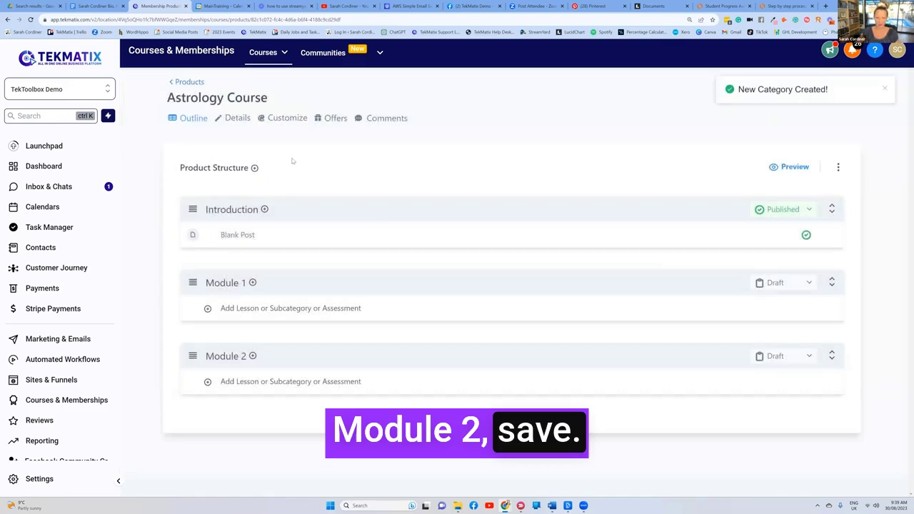
click(254, 168)
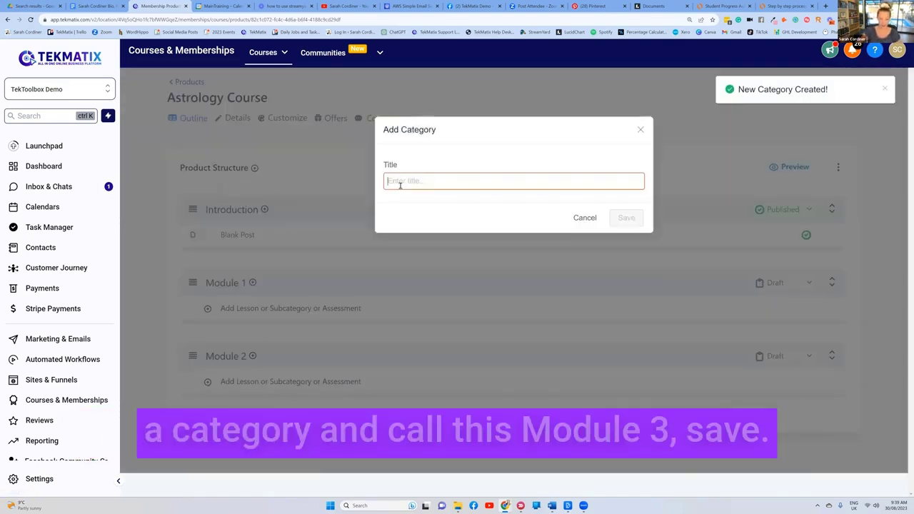
text(Module 3)
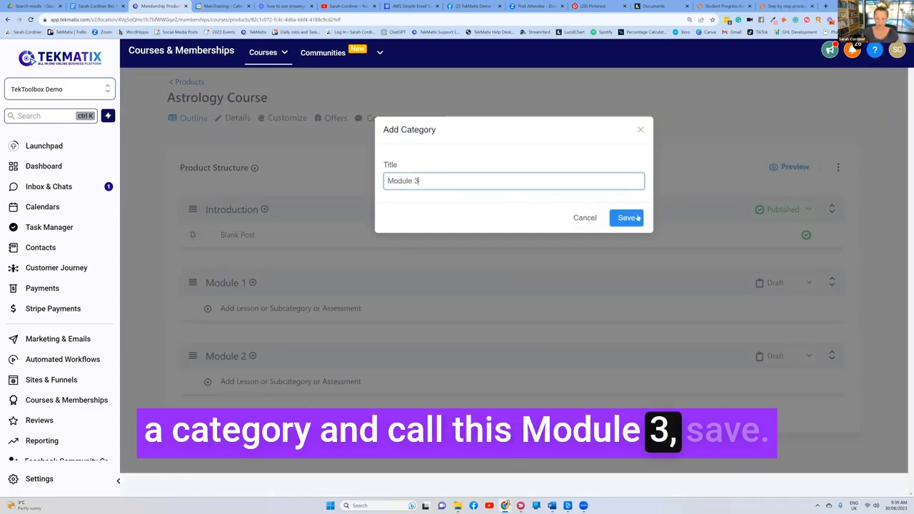
click(637, 218)
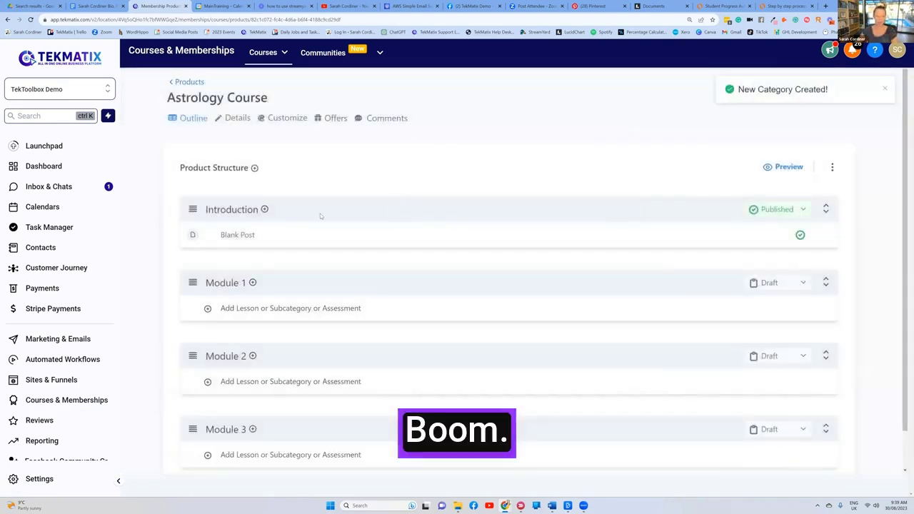
scroll(308, 222, down, 1)
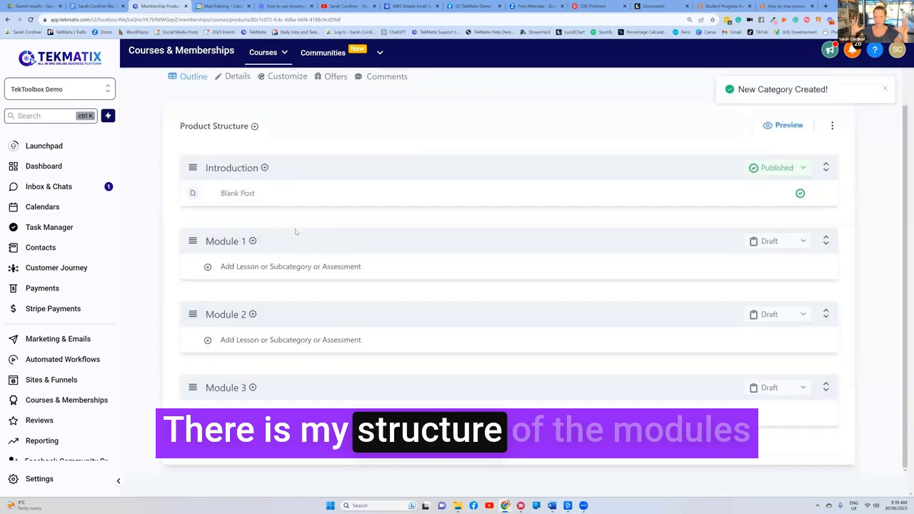
scroll(273, 180, up, 1)
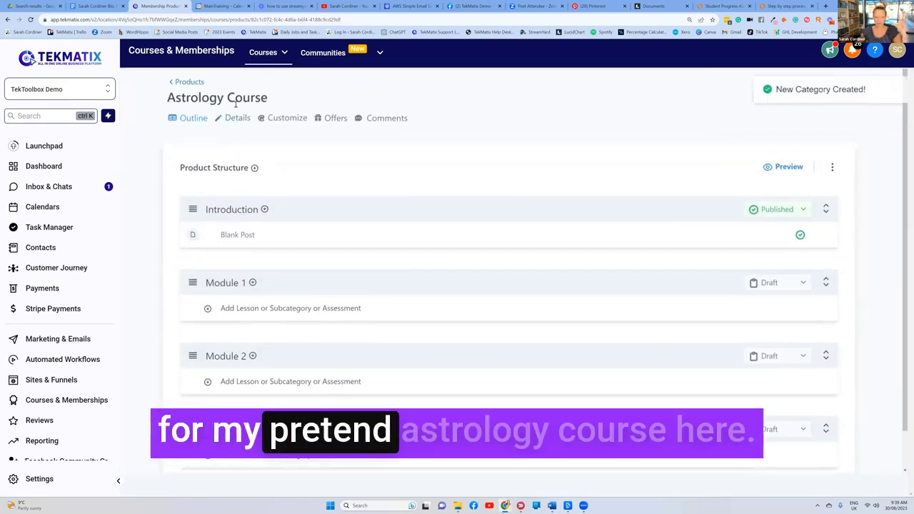
scroll(258, 161, down, 1)
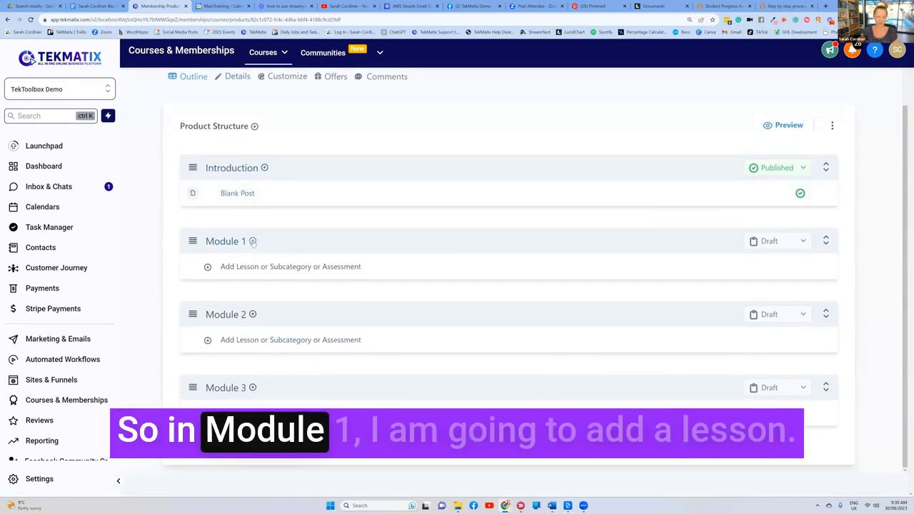
Create the Module 1 lessons 'Astrology basics' and 'What are the different planet meanings'.
click(252, 242)
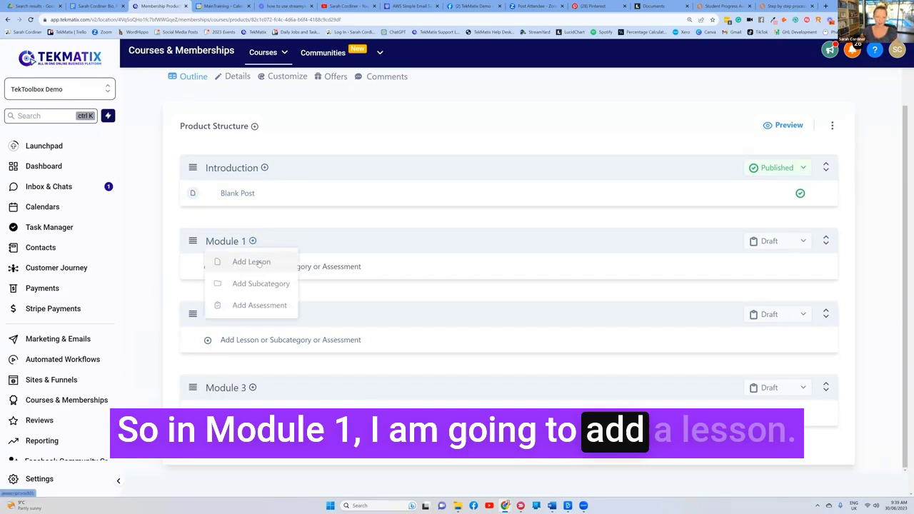
click(252, 262)
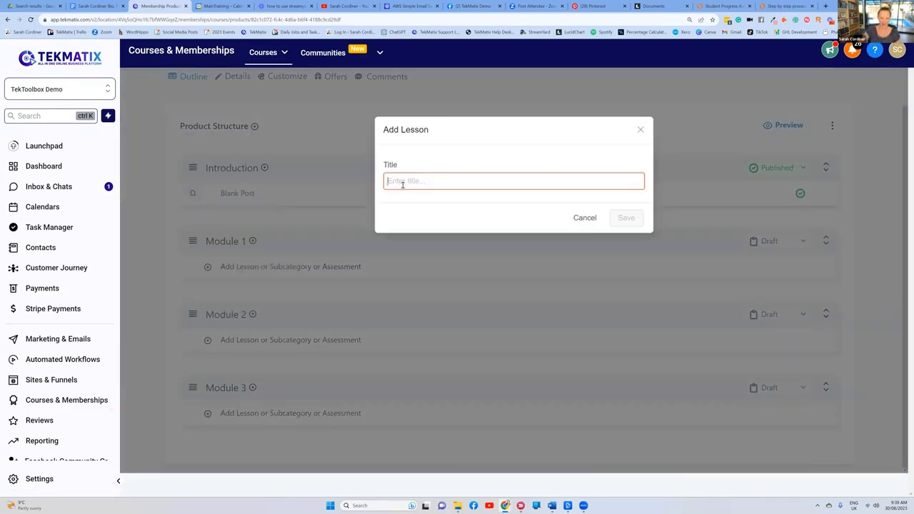
text(Ast)
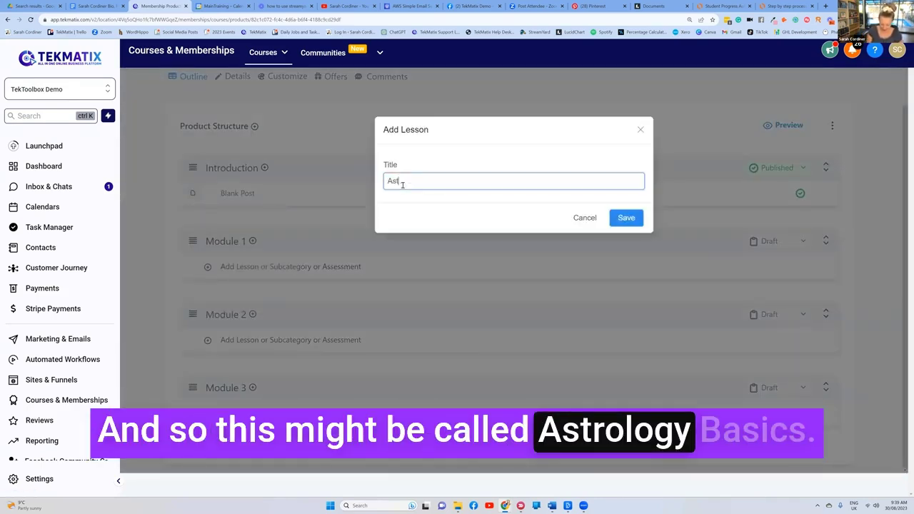
text(rology basics)
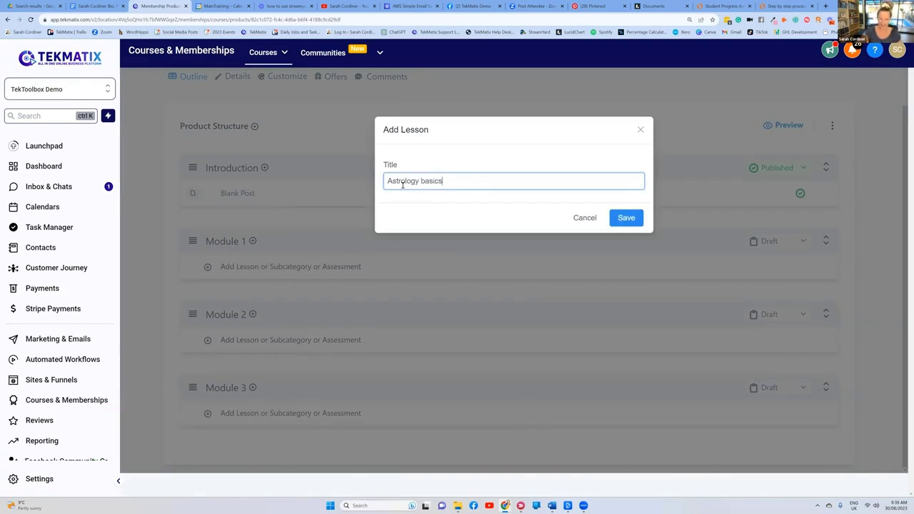
key(Return)
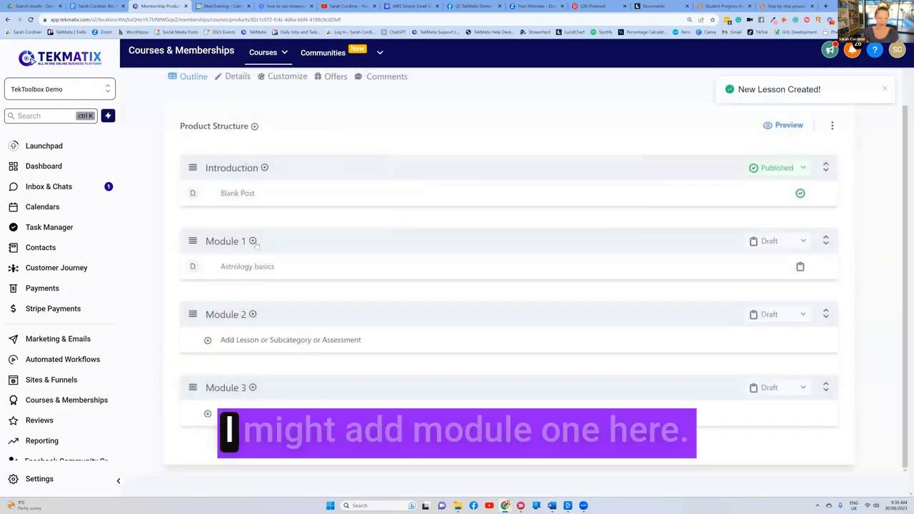
click(253, 241)
click(252, 264)
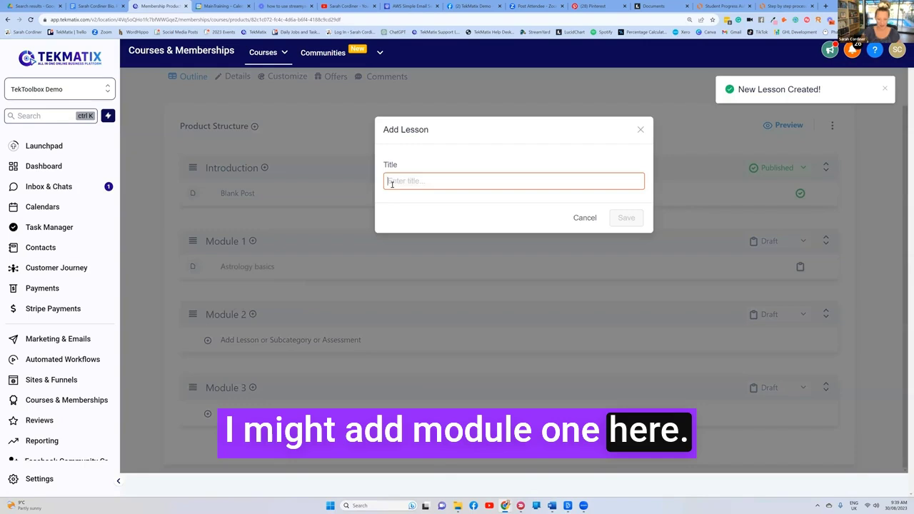
text(What areWhat are the dif)
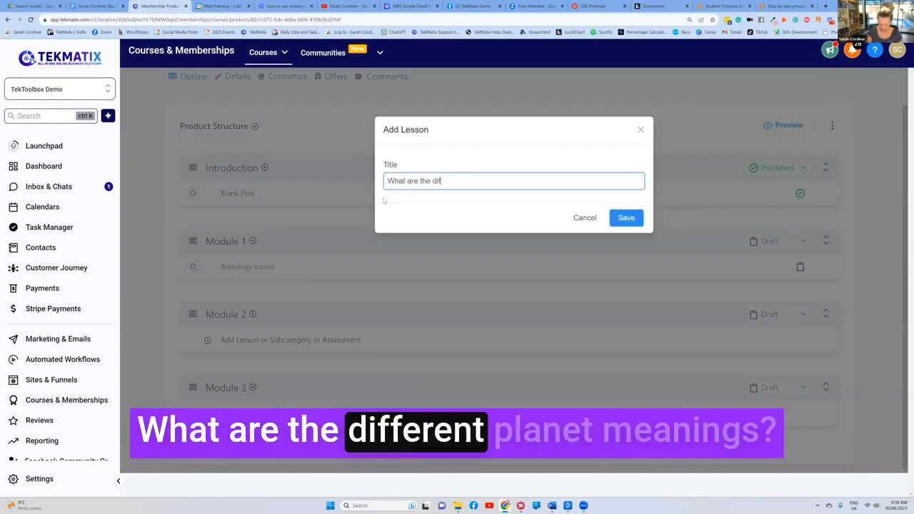
text(ferent planet )
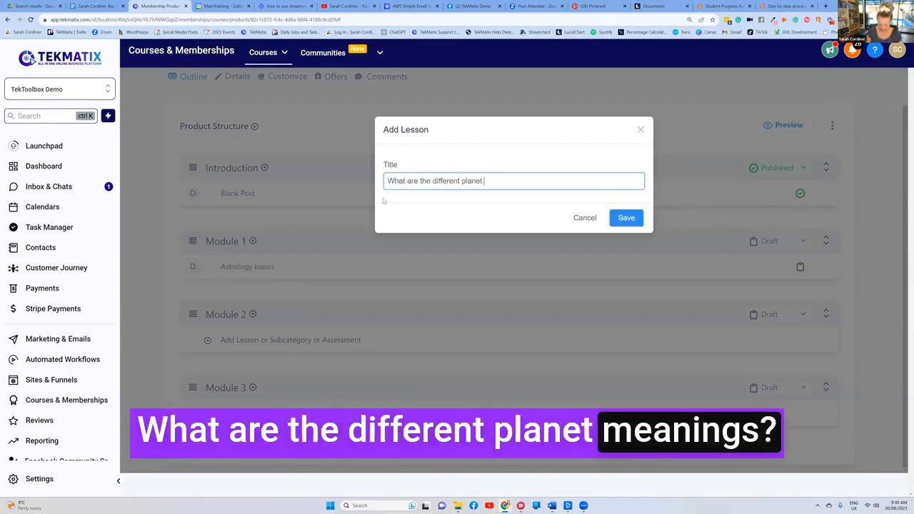
text(meanings)
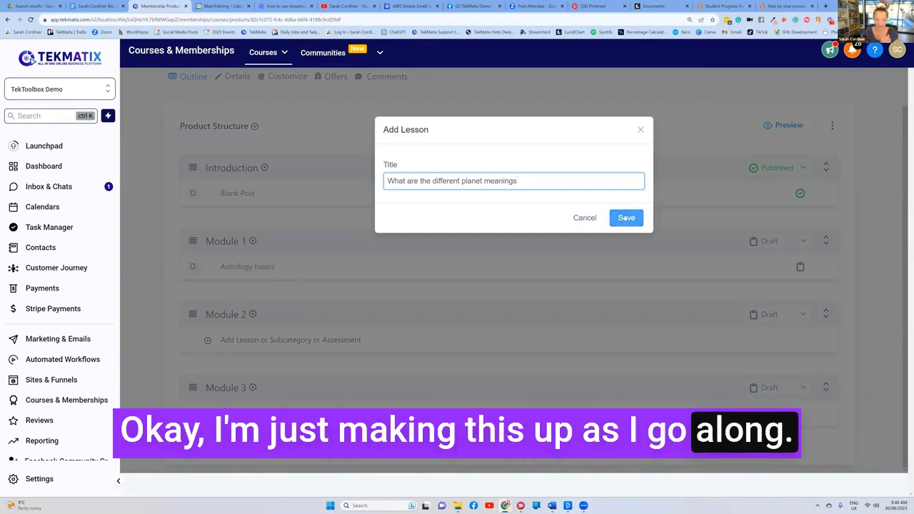
click(626, 217)
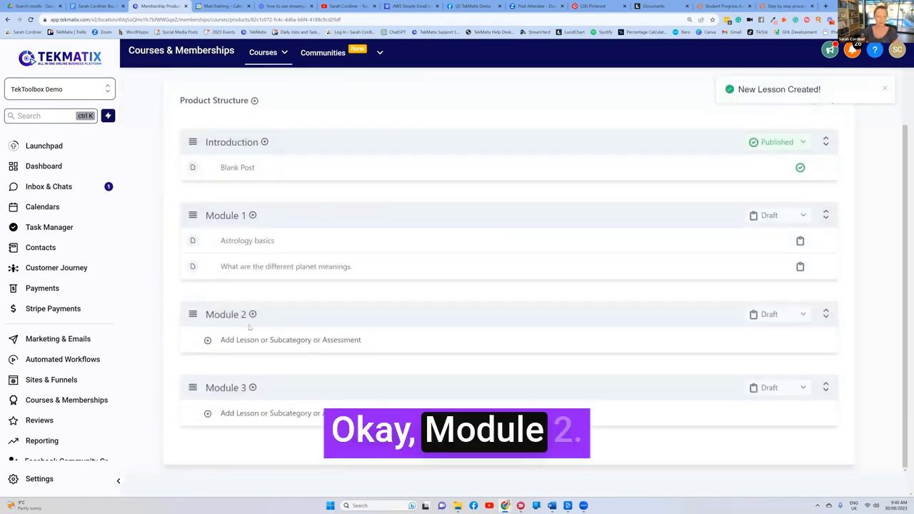
Add lessons 'Your natal chart' and 'Your star sign' to Module 2.
click(252, 315)
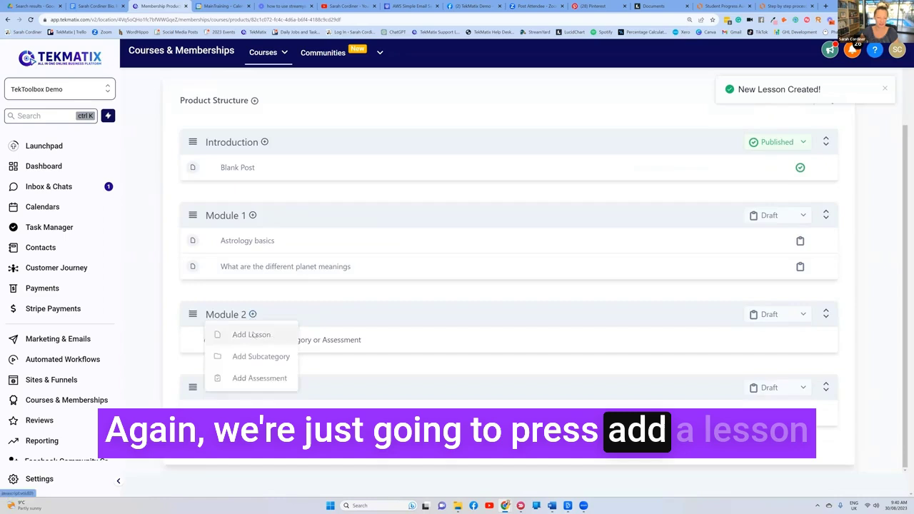
click(250, 335)
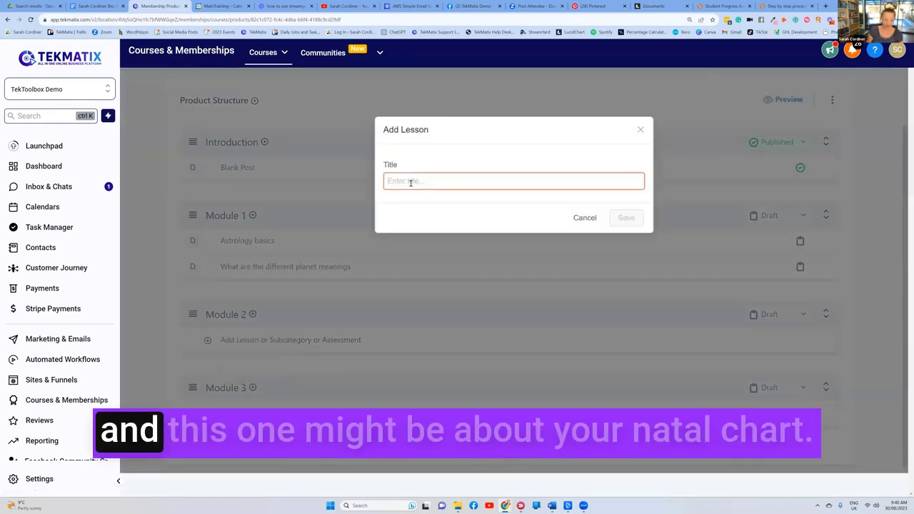
text(Your na)
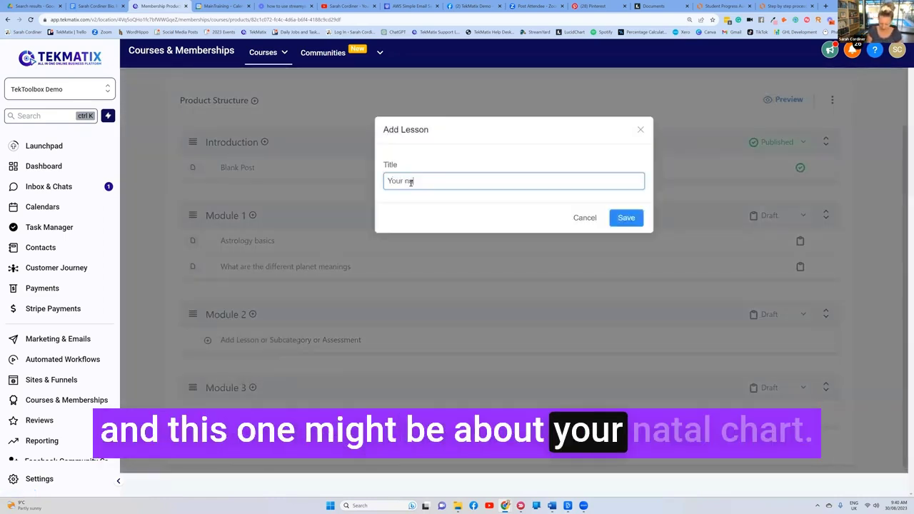
text(tal ch)
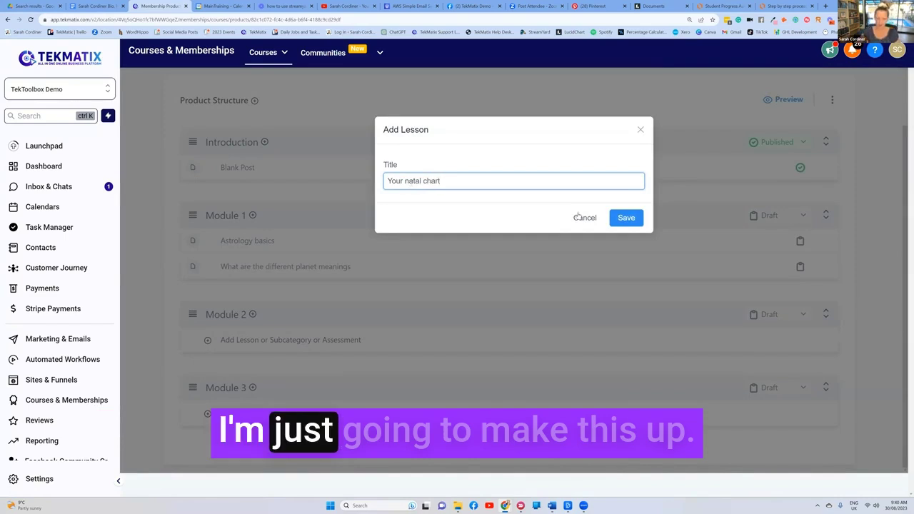
text(art)
key(Return)
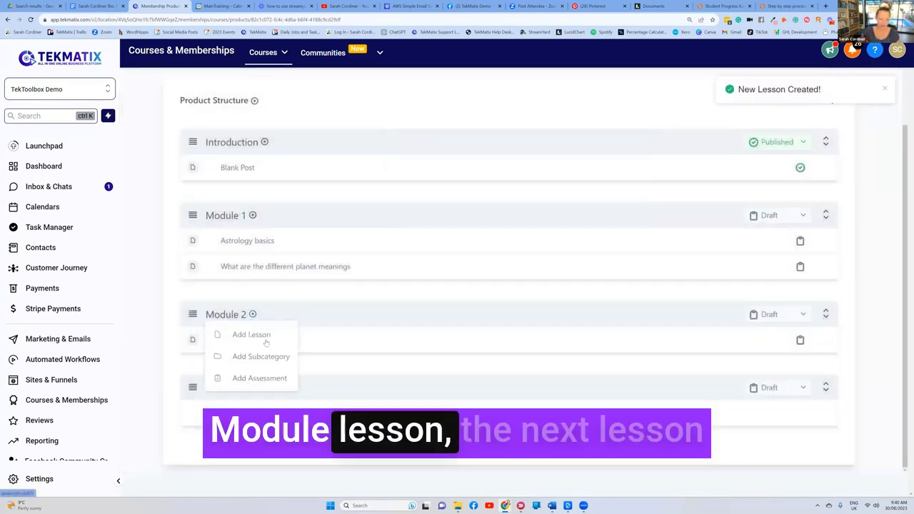
click(265, 340)
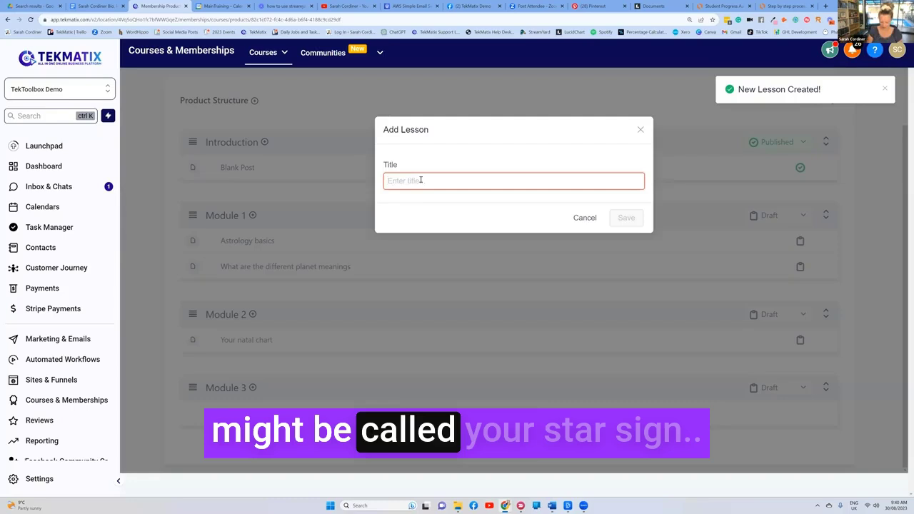
text(Your star sign)
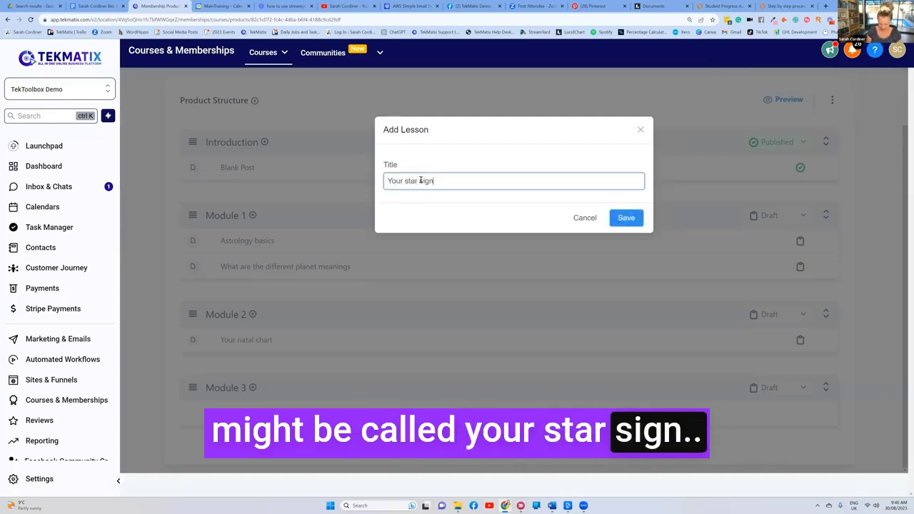
key(Return)
Add a Module 3 lesson titled 'Your life path and p'.
click(253, 387)
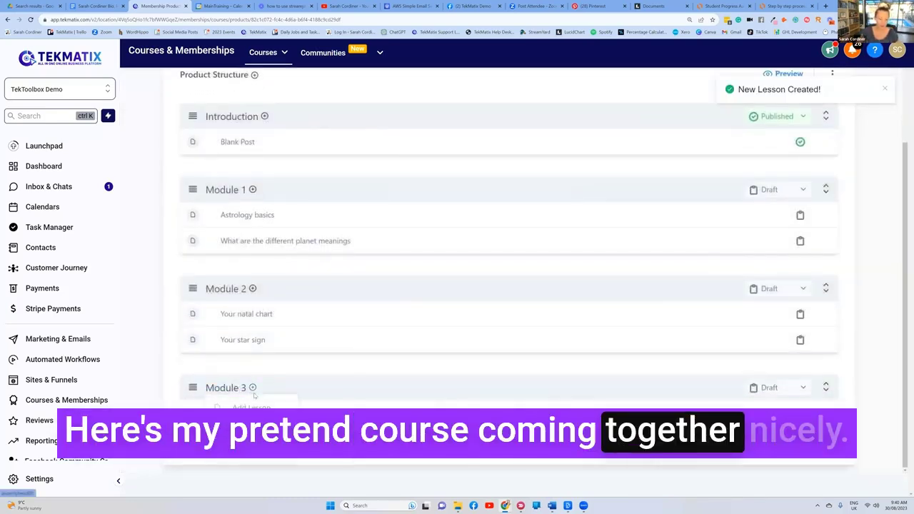
click(265, 437)
click(418, 181)
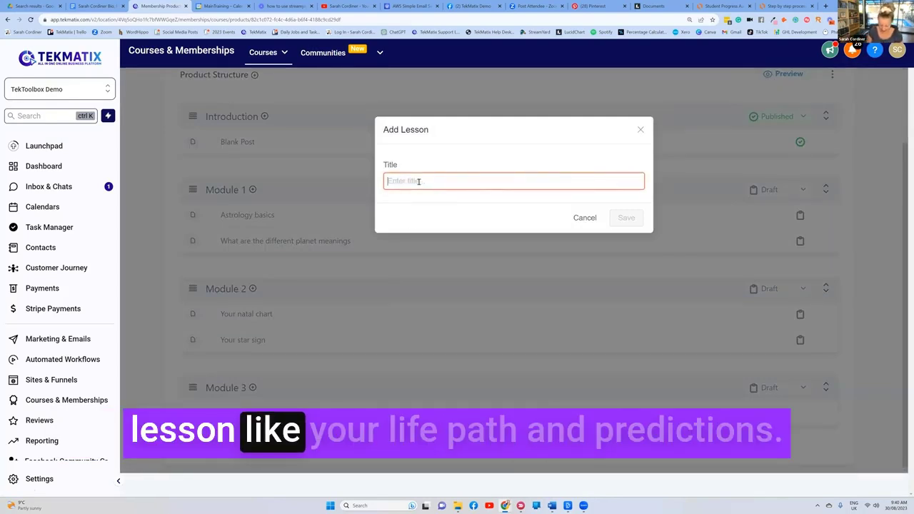
text(Your life path and predic)
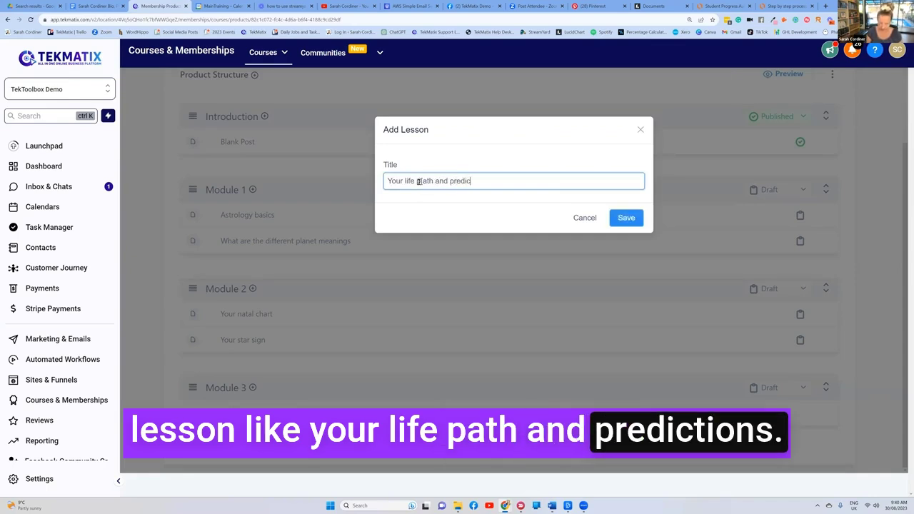
key(Return)
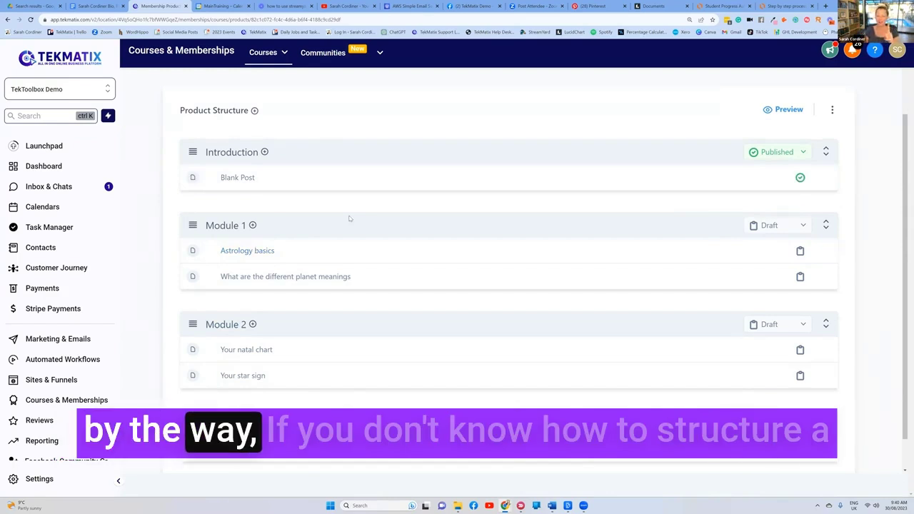
scroll(353, 154, up, 2)
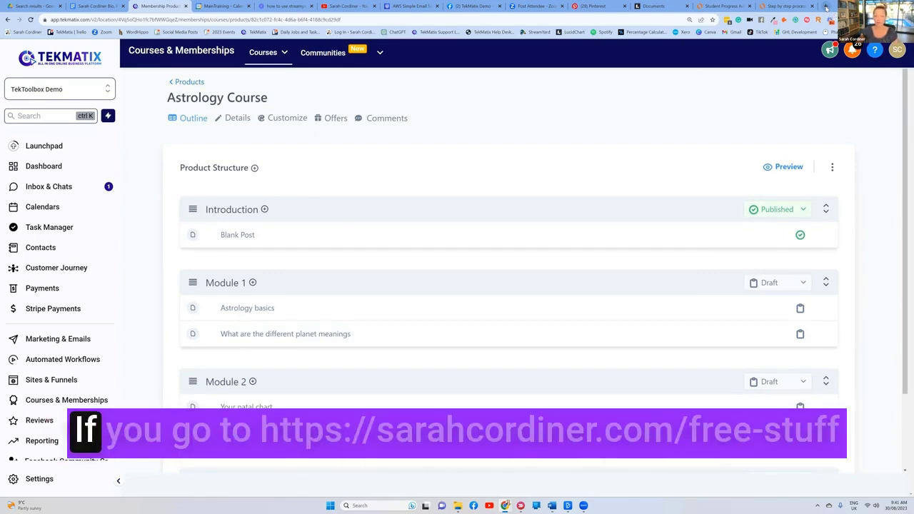
Open sarahcordiner.com/free-stuff in a new browser tab.
click(827, 6)
text(sarahcordine)
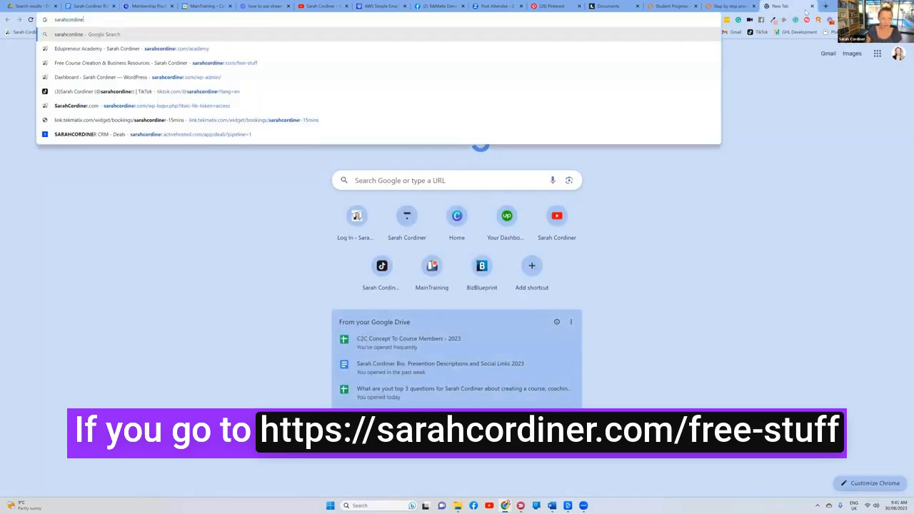
text(r.com)
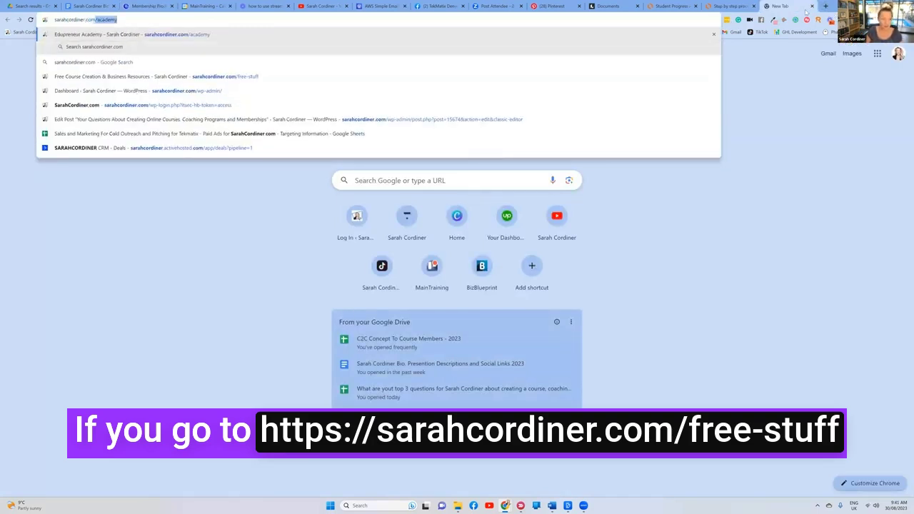
text(/free-stuff)
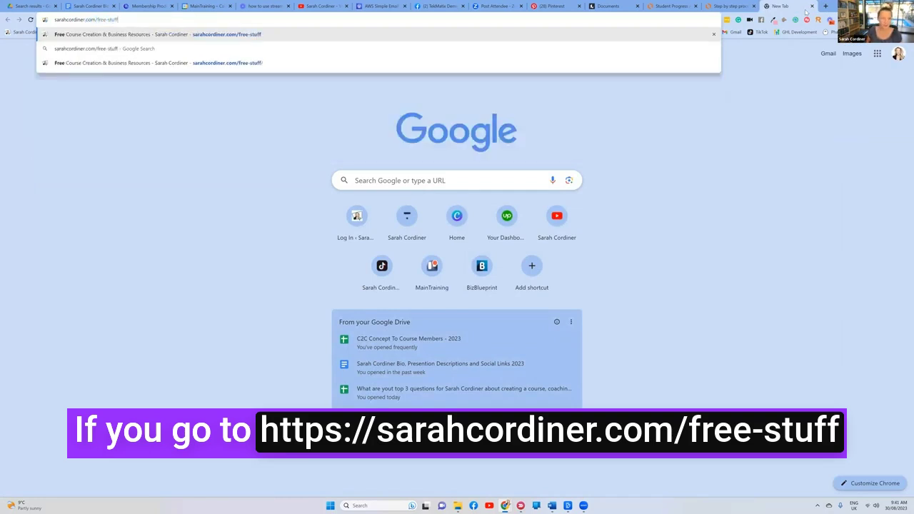
key(Return)
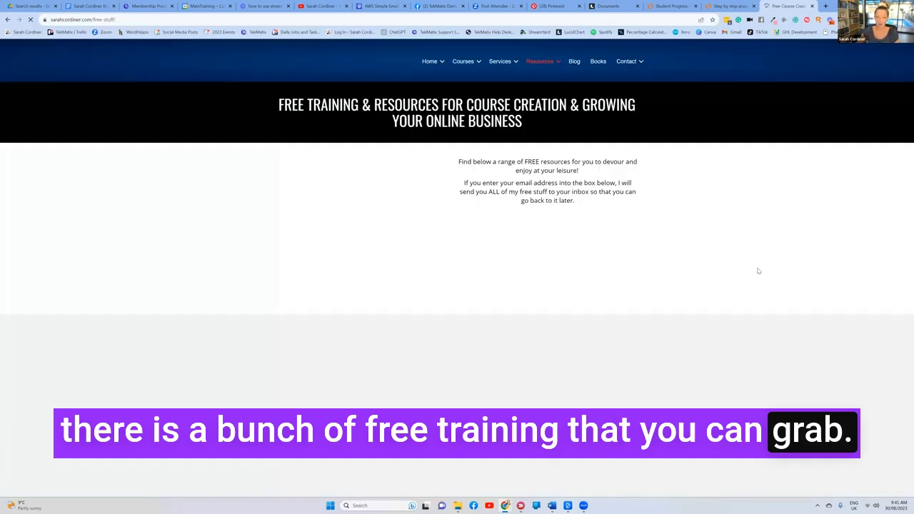
Scroll to the Create Your Course Outline card and open that free training.
scroll(500, 258, down, 5)
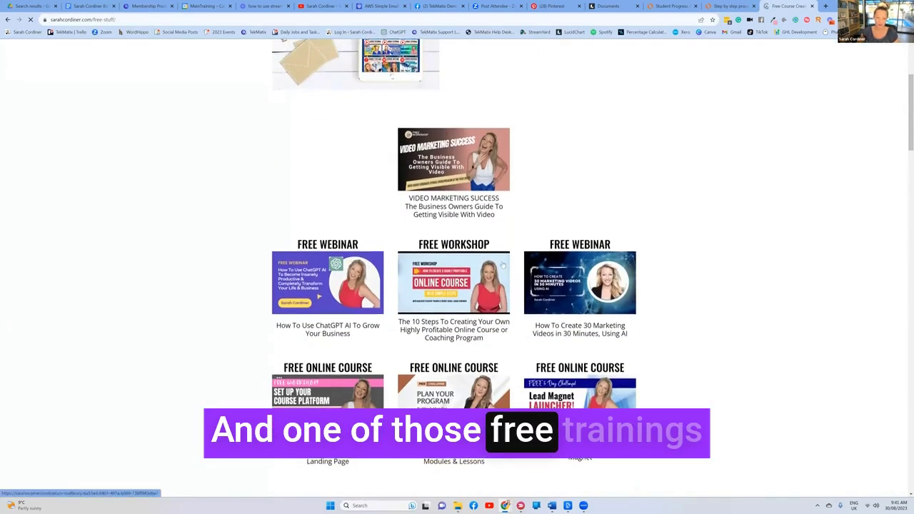
scroll(503, 264, down, 1)
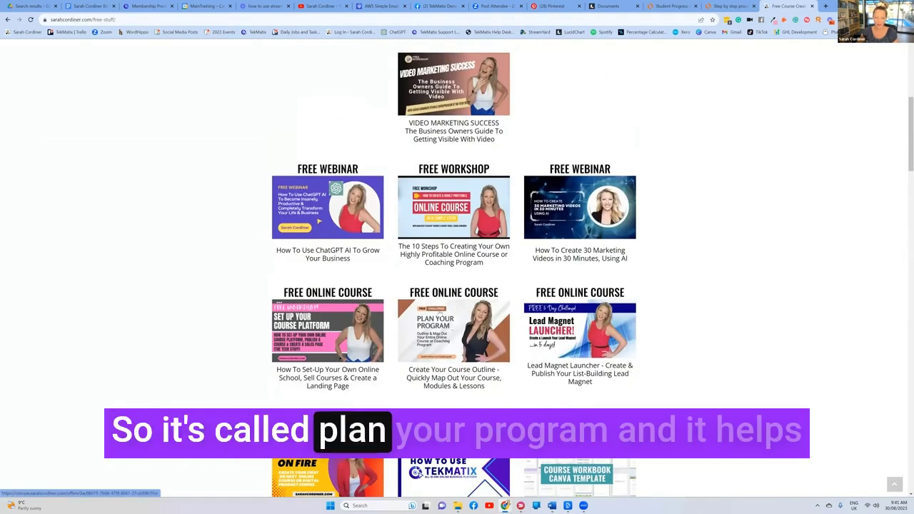
scroll(453, 336, down, 1)
drag(501, 352, 408, 333)
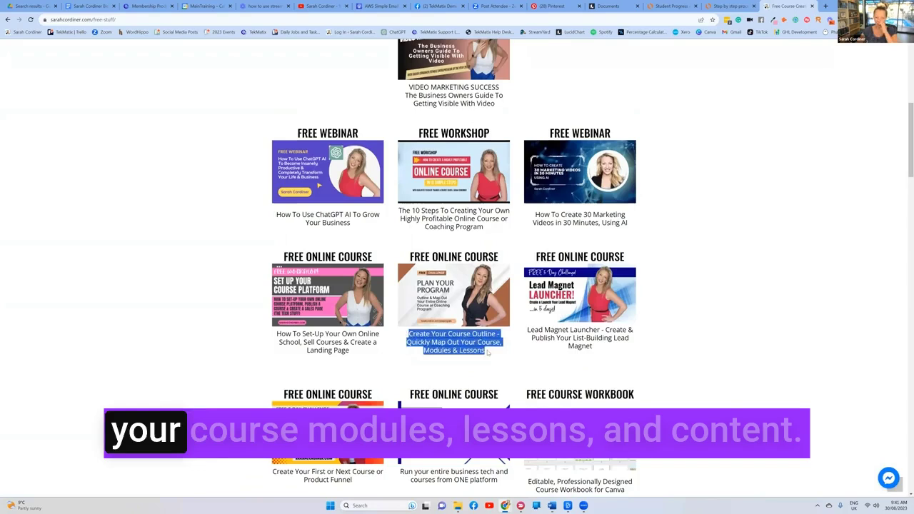
click(461, 342)
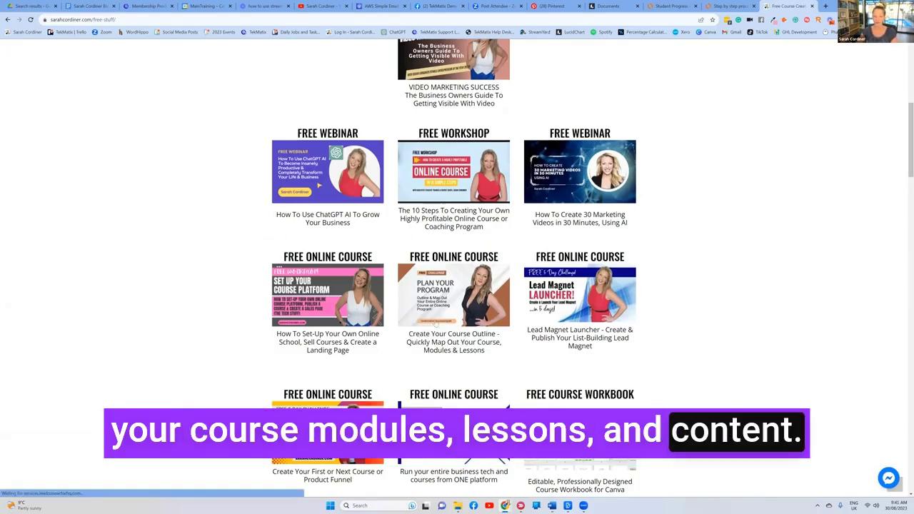
scroll(210, 139, up, 2)
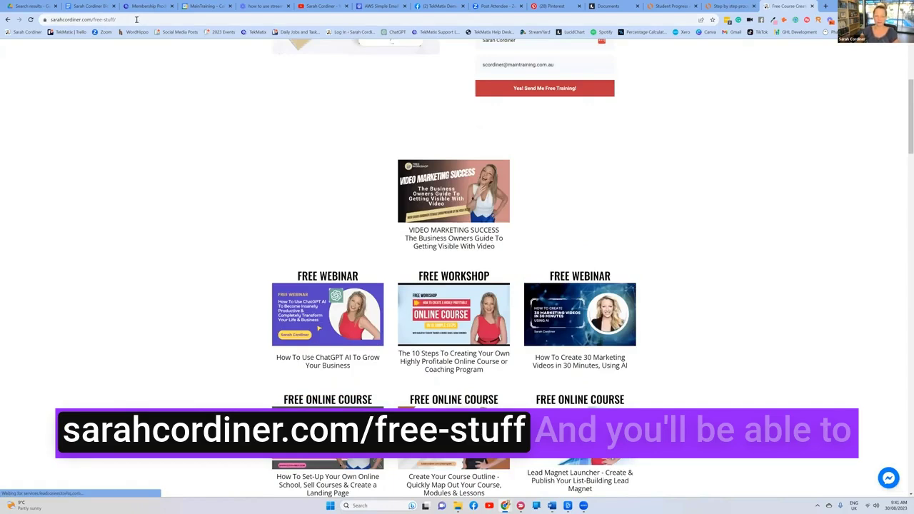
scroll(200, 52, down, 2)
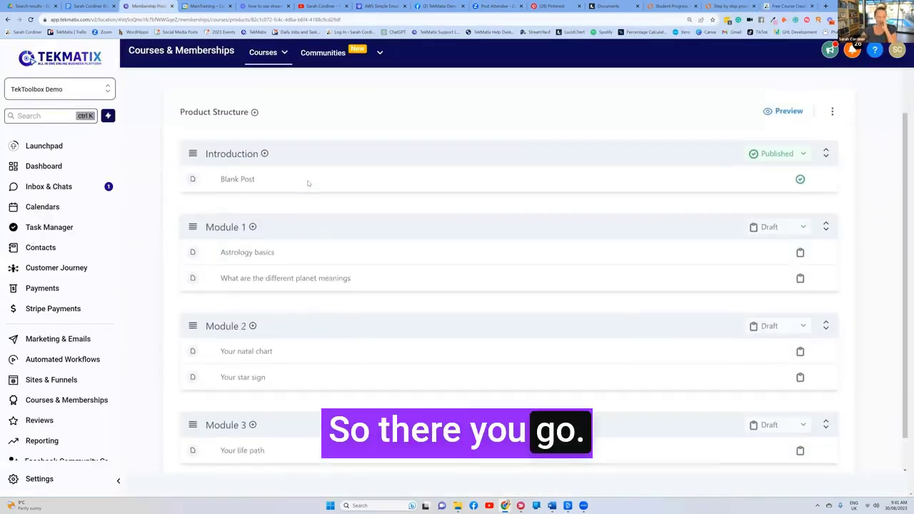
scroll(308, 184, down, 1)
scroll(308, 184, up, 1)
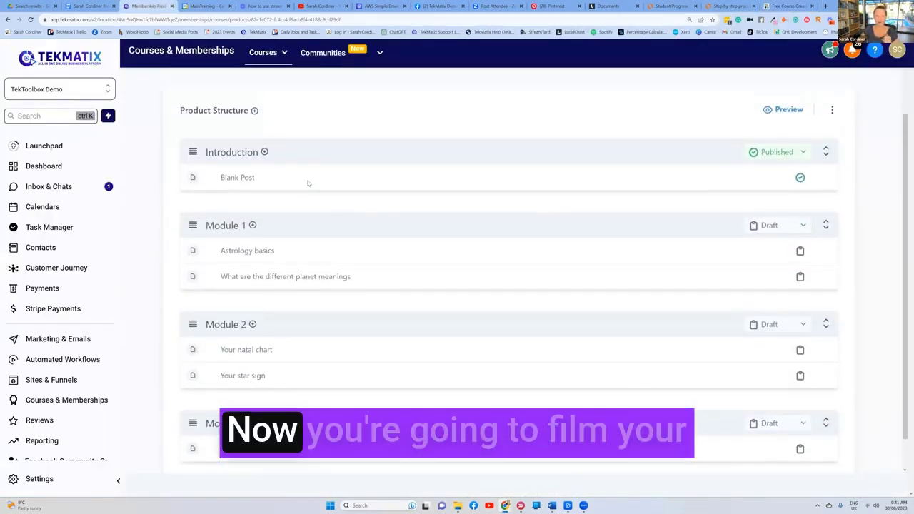
Open the Astrology basics lesson and view the Select video upload options.
click(247, 250)
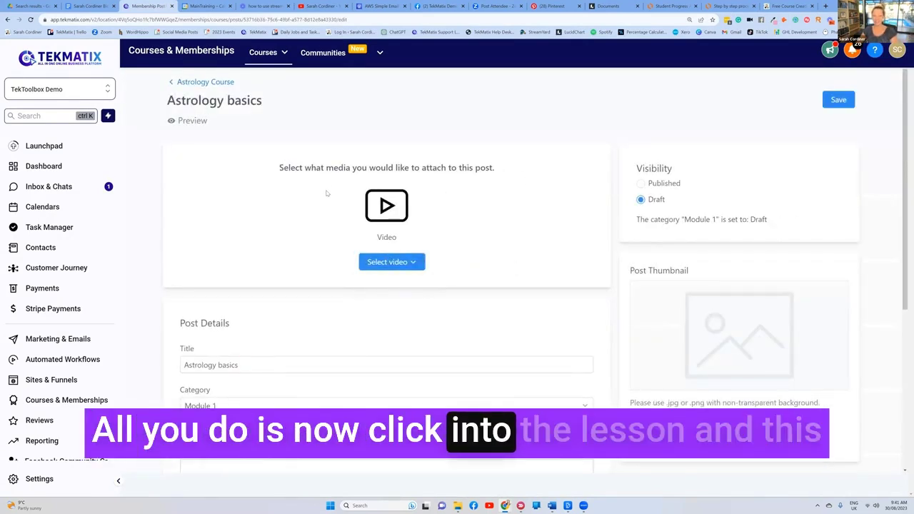
scroll(326, 193, down, 2)
scroll(327, 193, down, 2)
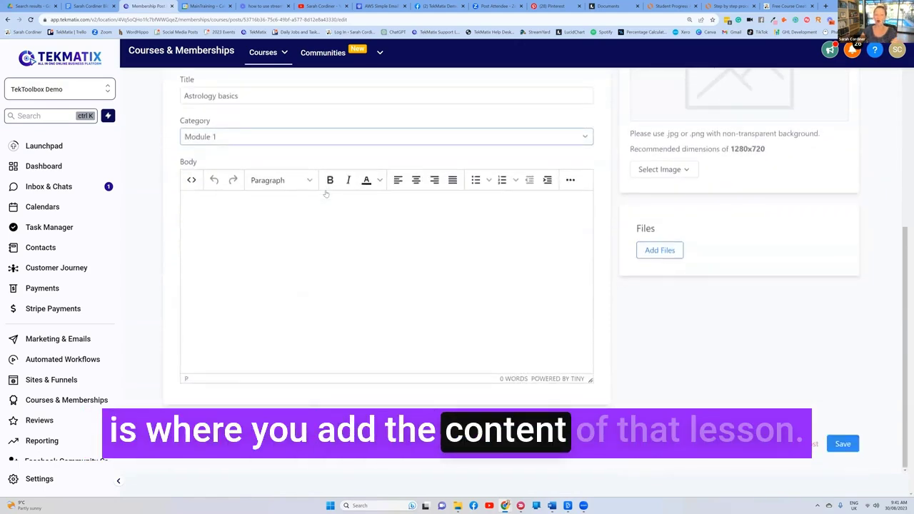
scroll(326, 193, up, 3)
click(405, 257)
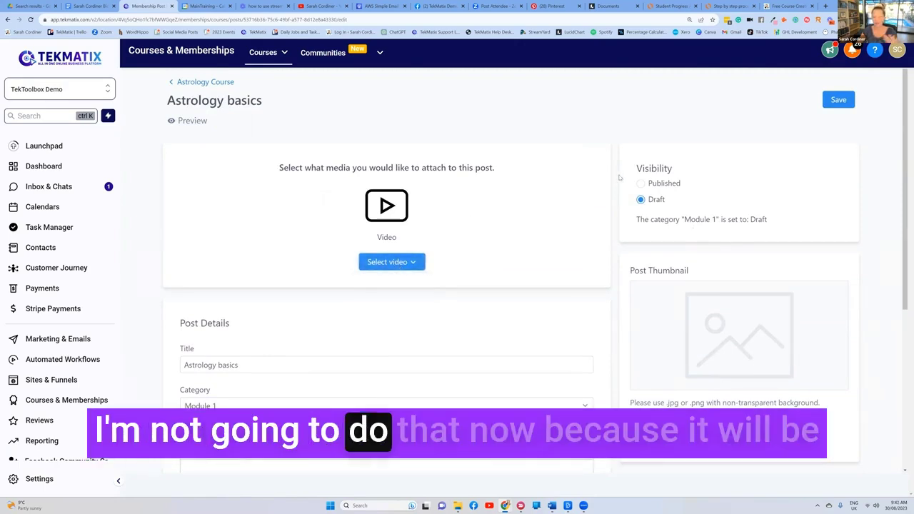
click(394, 262)
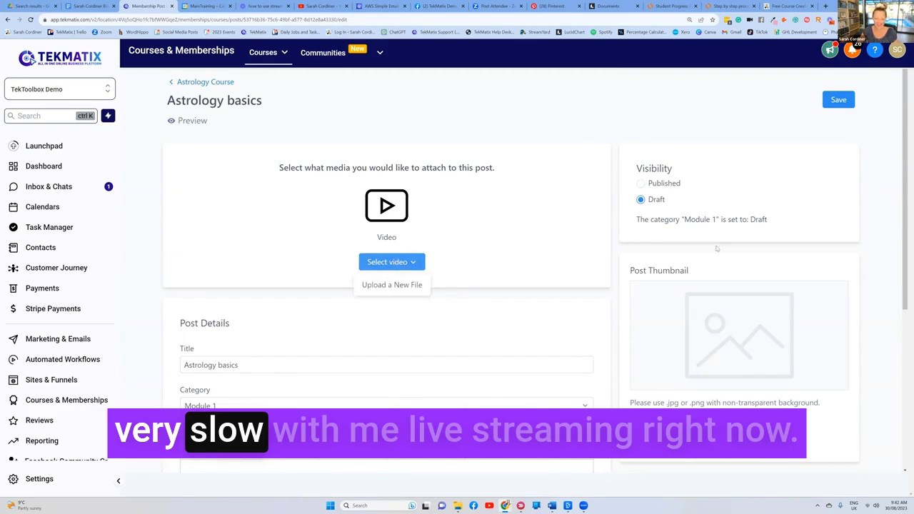
scroll(717, 249, down, 5)
scroll(675, 179, up, 1)
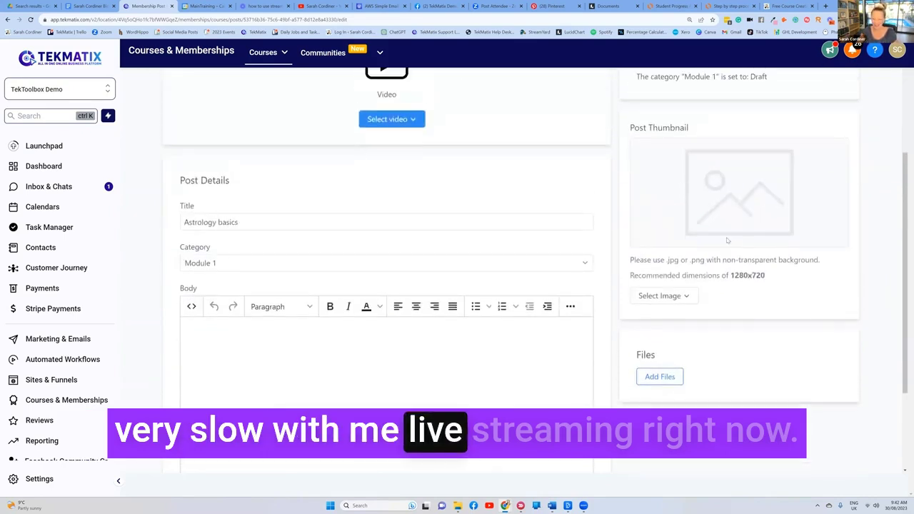
scroll(639, 171, up, 2)
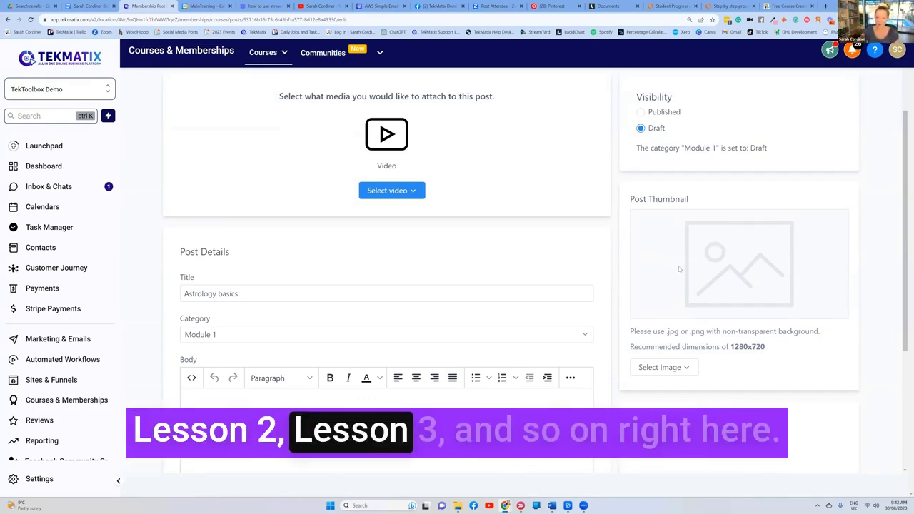
scroll(366, 263, down, 3)
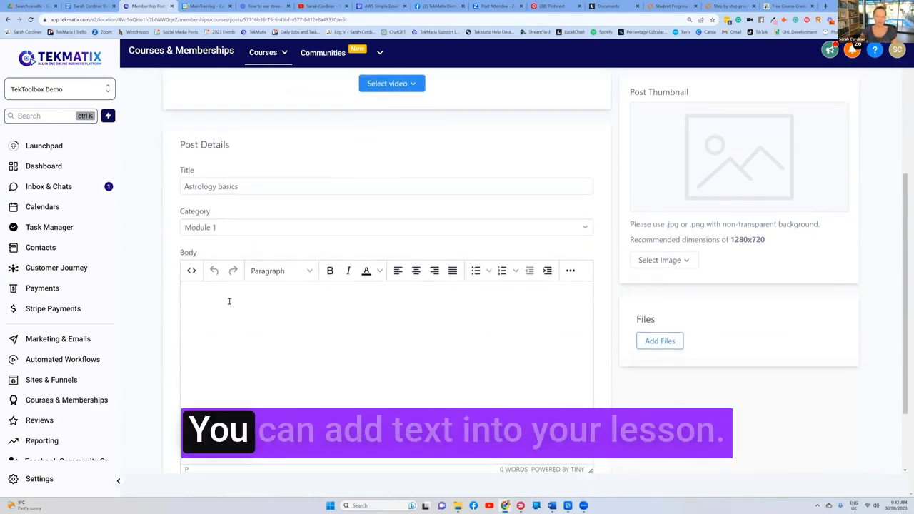
Enter placeholder text 'gdfghfhfgjgfjty' in the lesson body and save the lesson.
click(228, 300)
text(gdfghfhfgjgfjty)
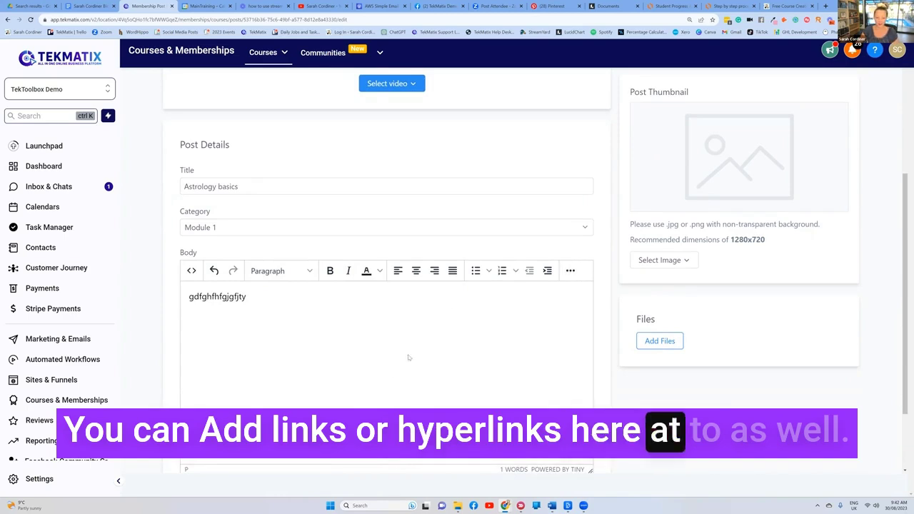
scroll(432, 261, down, 1)
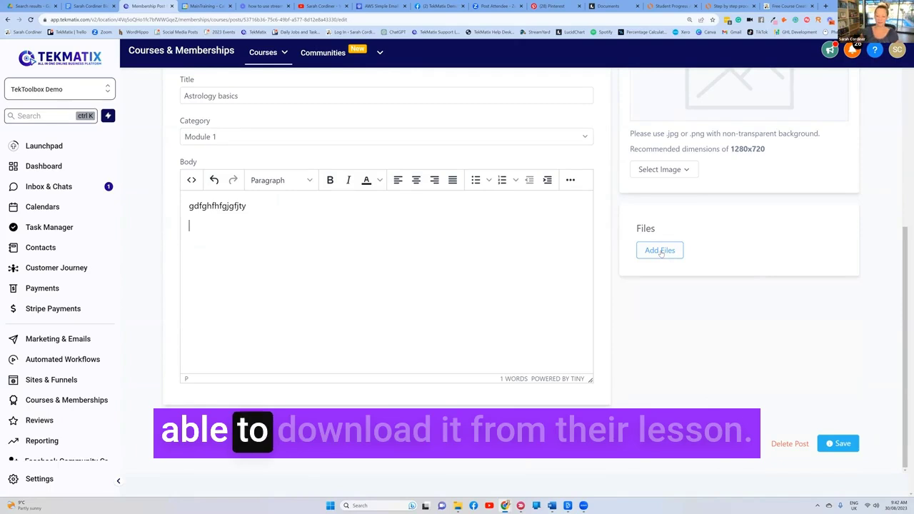
scroll(661, 253, up, 5)
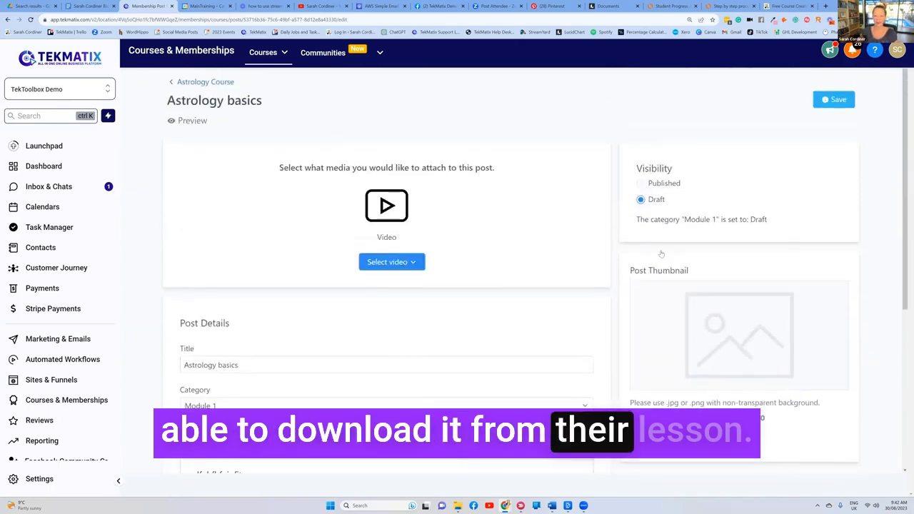
click(827, 101)
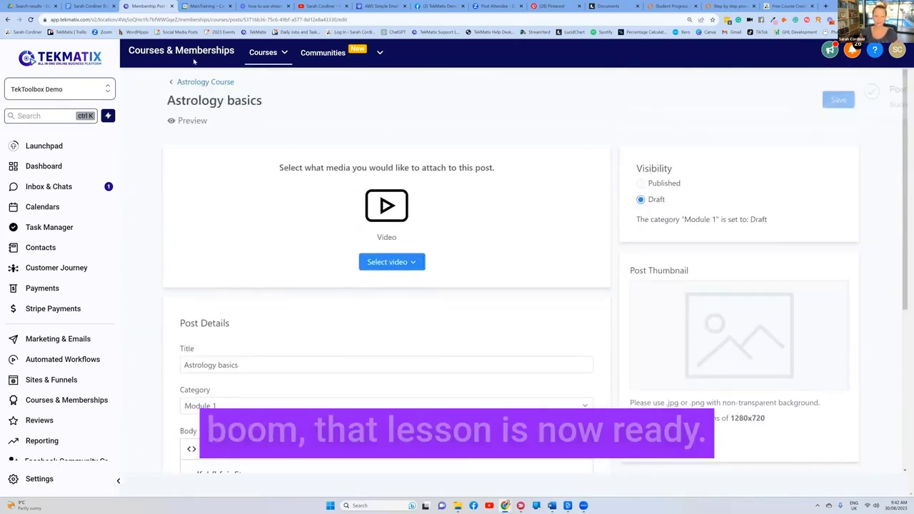
Reopen the 'What are the different planet meanings' lesson, check the video upload option, and save it.
click(199, 81)
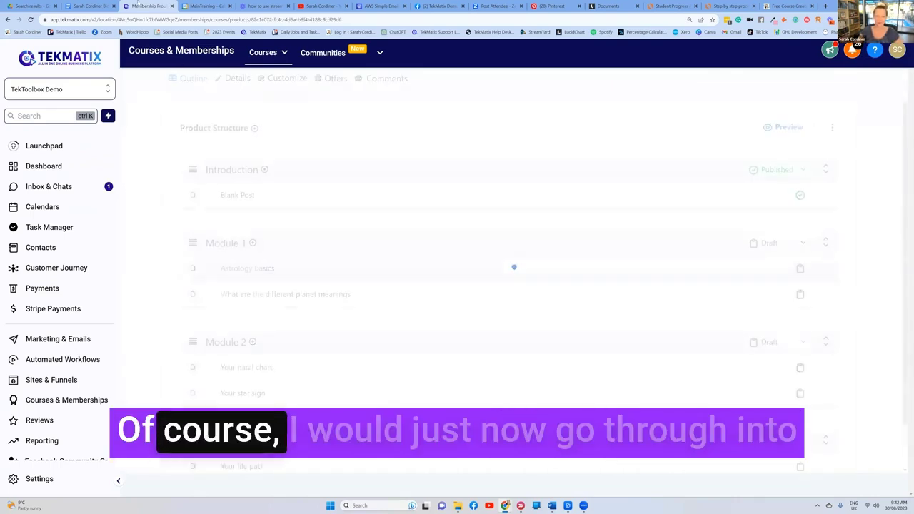
click(251, 294)
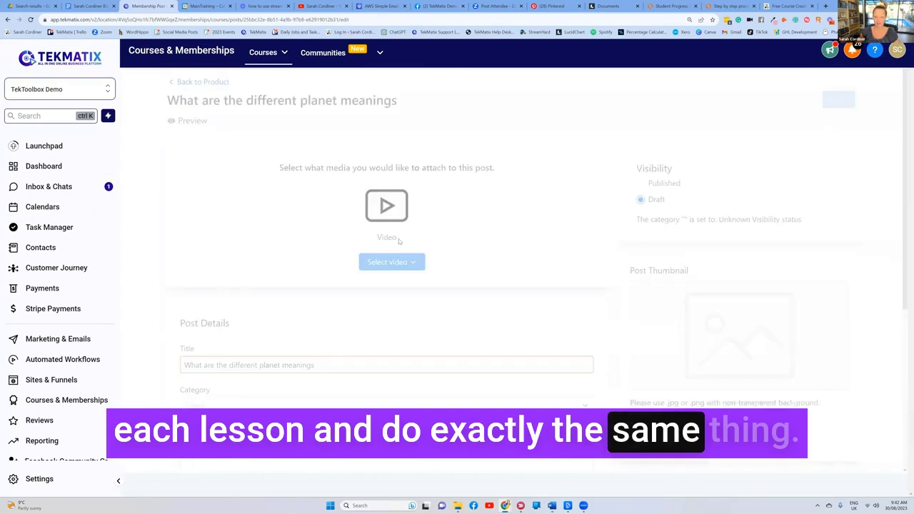
click(388, 262)
scroll(711, 224, down, 1)
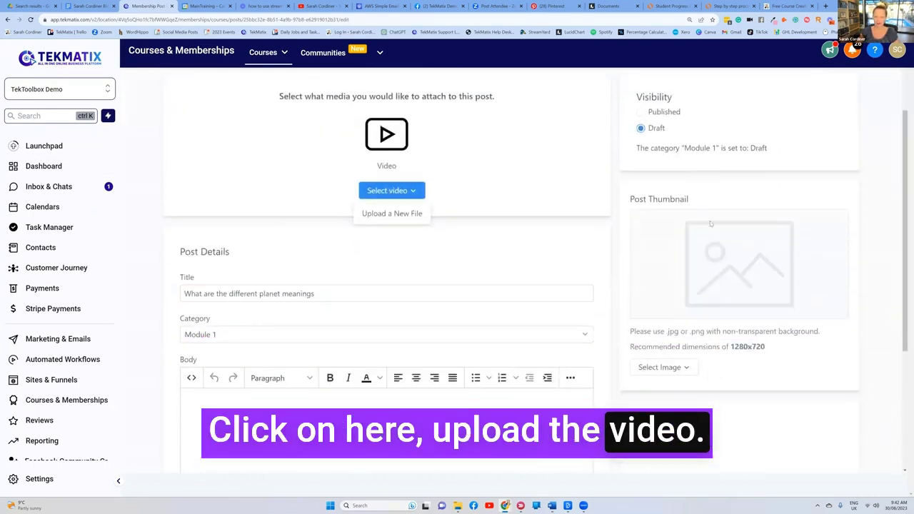
scroll(680, 259, down, 2)
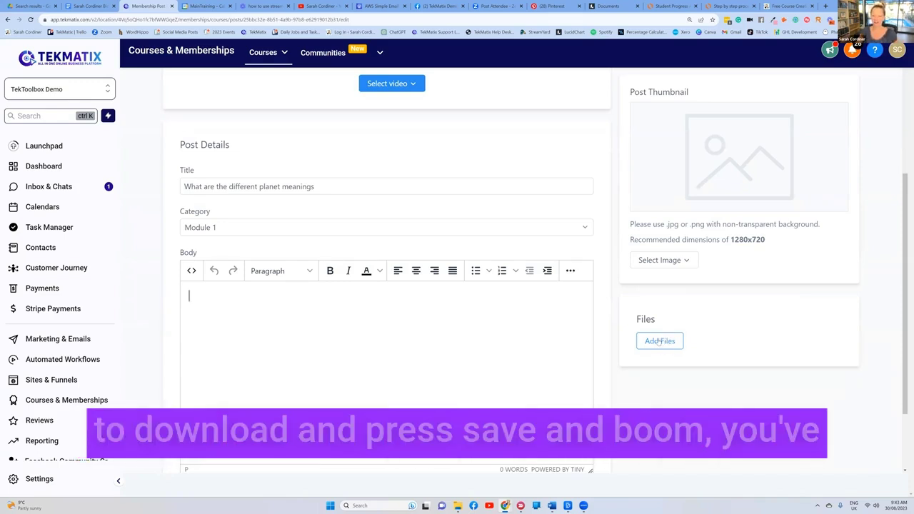
scroll(559, 263, up, 3)
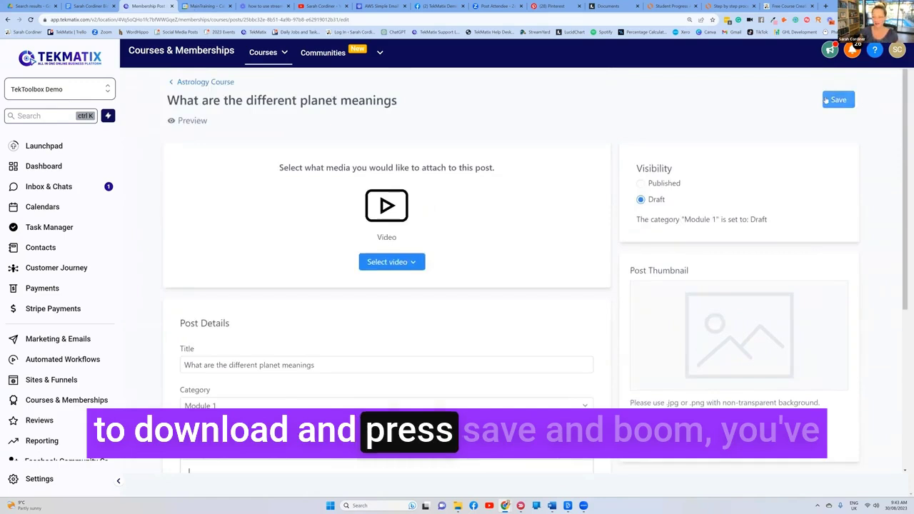
click(838, 100)
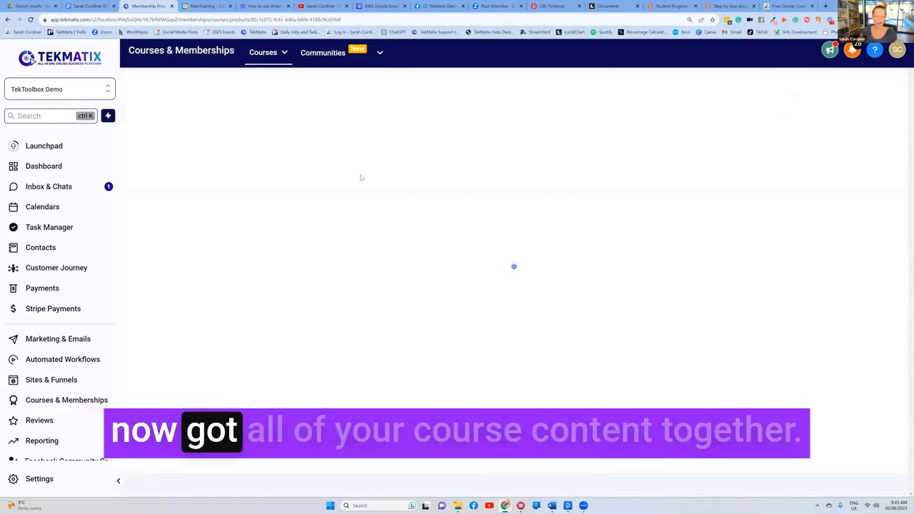